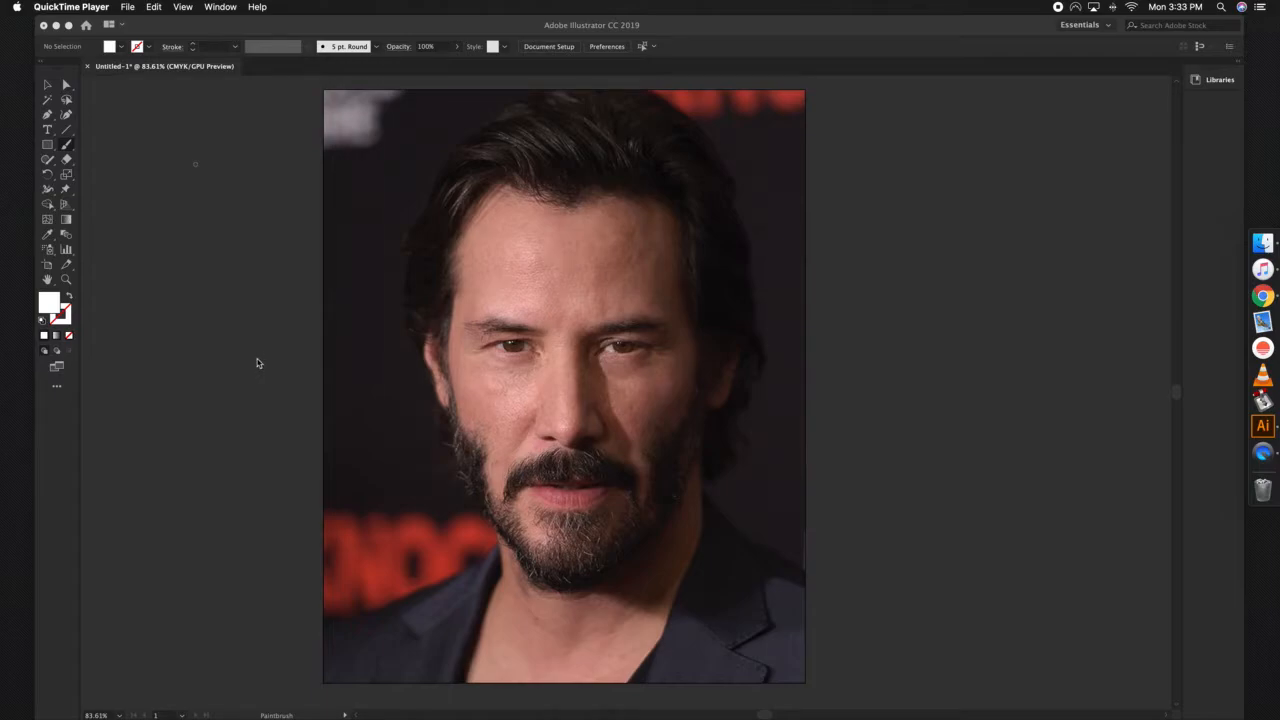
- Switch from the Paintbrush to the Blob Brush tool for painting on Layer 2
{"action": "left_click", "coordinate": [69, 147]}
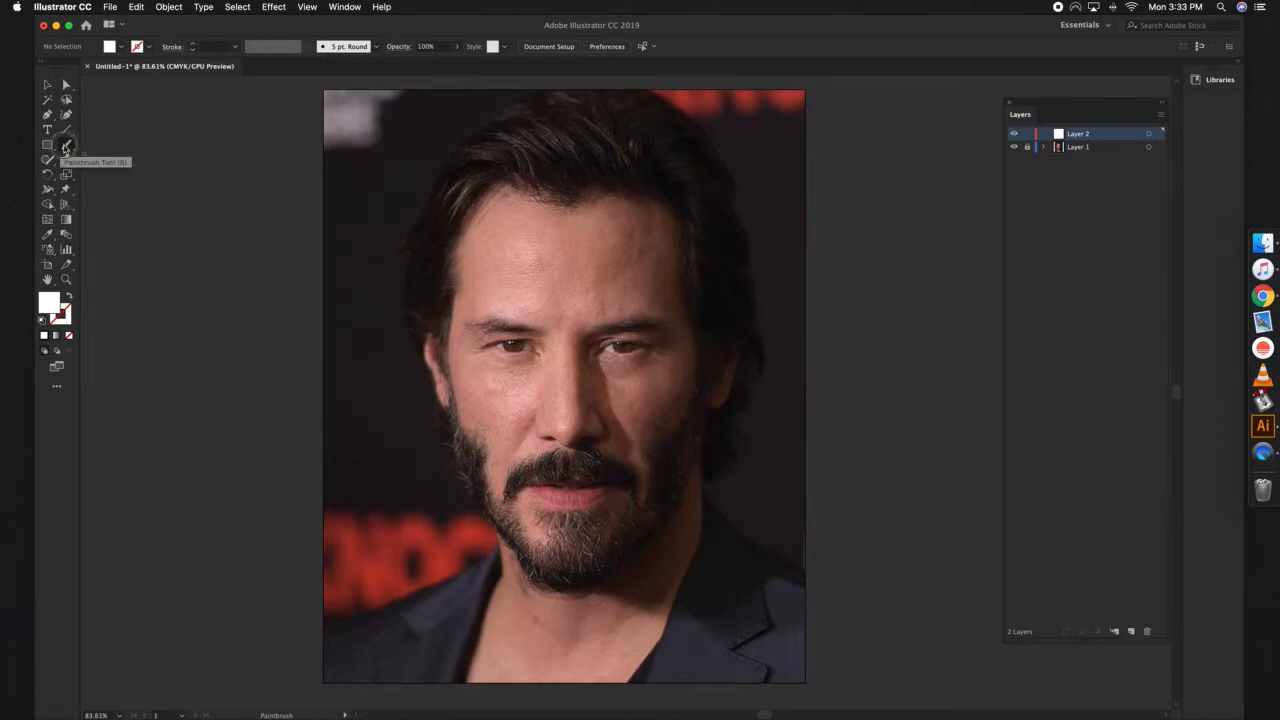
{"action": "left_click", "coordinate": [66, 148]}
{"action": "mouse_move", "coordinate": [64, 146]}
{"action": "left_mouse_down"}
{"action": "mouse_move", "coordinate": [123, 146]}
{"action": "mouse_move", "coordinate": [123, 160]}
{"action": "mouse_move", "coordinate": [129, 147]}
{"action": "mouse_move", "coordinate": [186, 148]}
{"action": "mouse_move", "coordinate": [118, 160]}
{"action": "mouse_move", "coordinate": [205, 163]}
{"action": "mouse_move", "coordinate": [92, 150]}
{"action": "mouse_move", "coordinate": [92, 163]}
{"action": "mouse_move", "coordinate": [101, 148]}
{"action": "mouse_move", "coordinate": [111, 162]}
{"action": "left_mouse_up"}
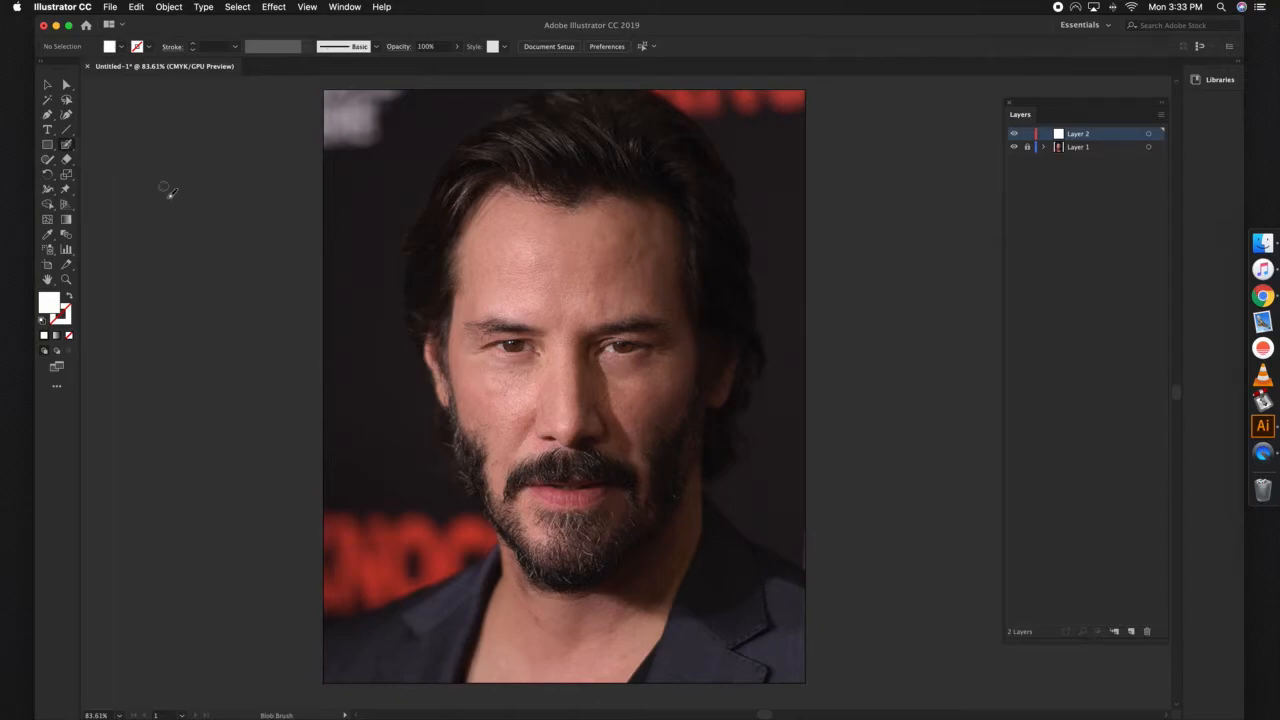
{"action": "key", "text": "z"}
{"action": "left_click", "coordinate": [237, 216]}
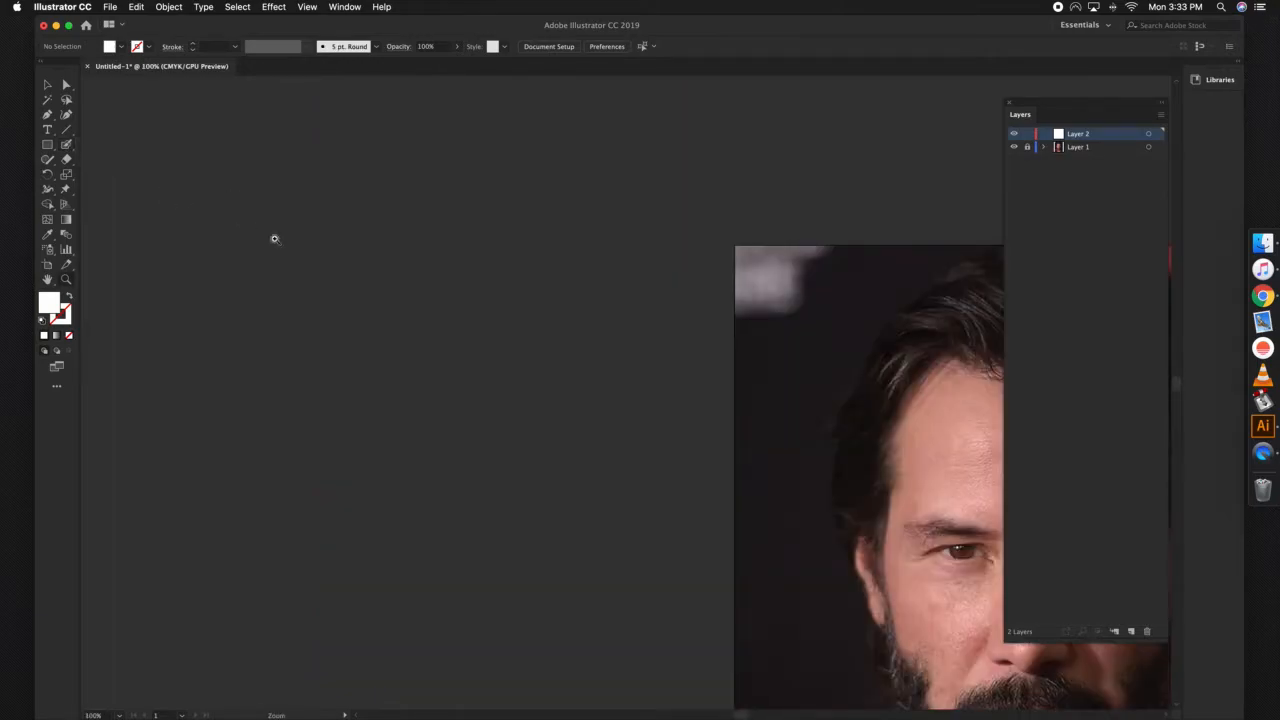
{"action": "key", "text": "space"}
{"action": "left_click_drag", "start_coordinate": [556, 370], "coordinate": [437, 260]}
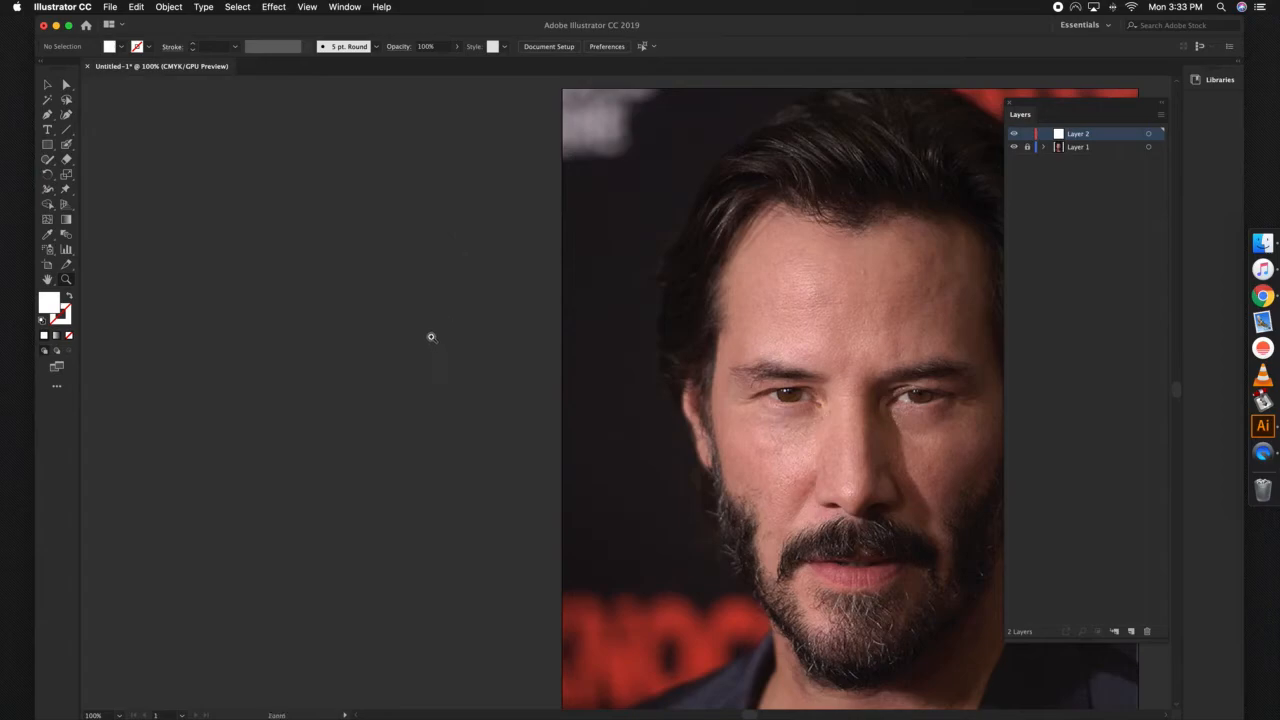
{"action": "left_click", "coordinate": [66, 145]}
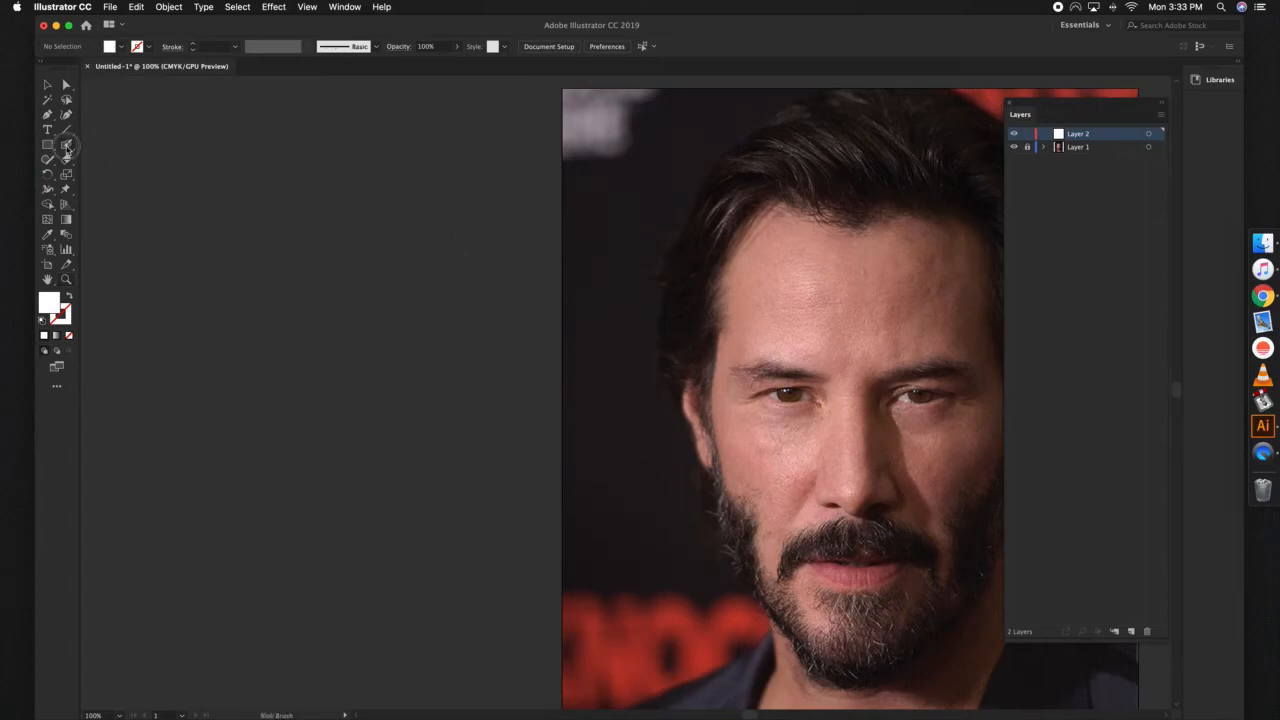
- Set the fill colour to light blue and scribble a solid Blob Brush patch on the empty canvas beside the portrait
{"action": "double_click", "coordinate": [49, 304]}
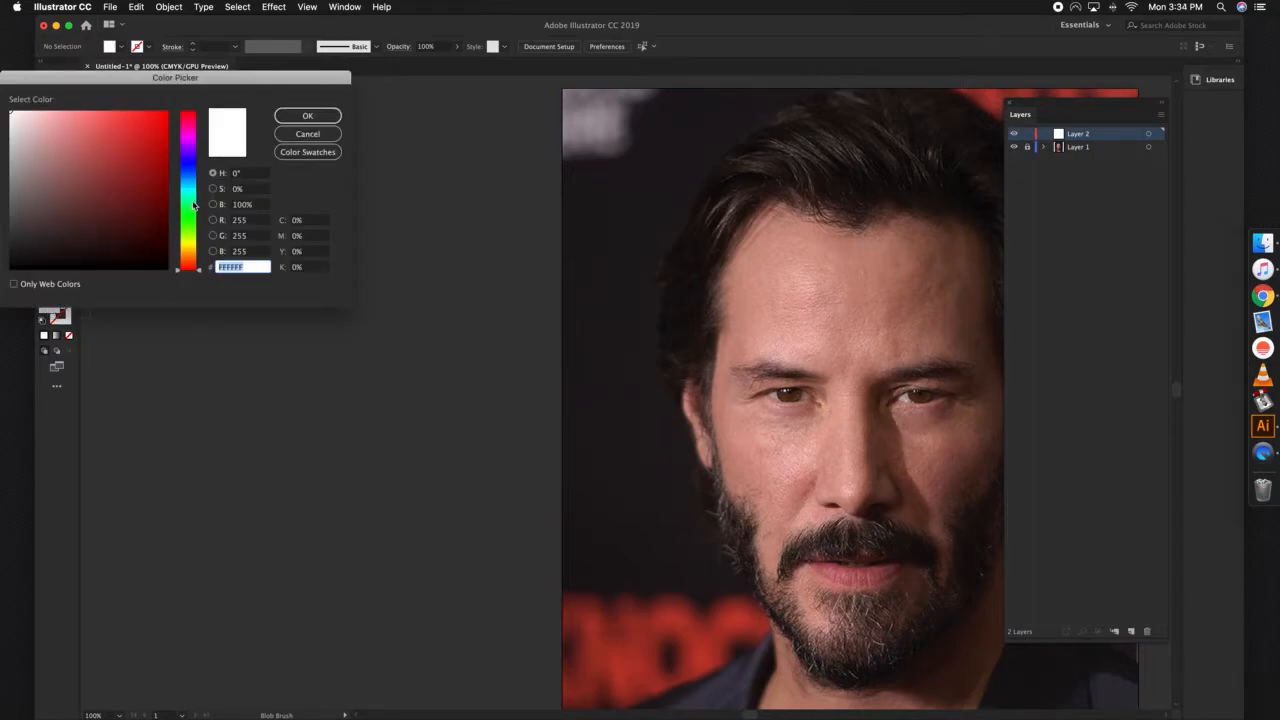
{"action": "type", "text": "4FC0ED"}
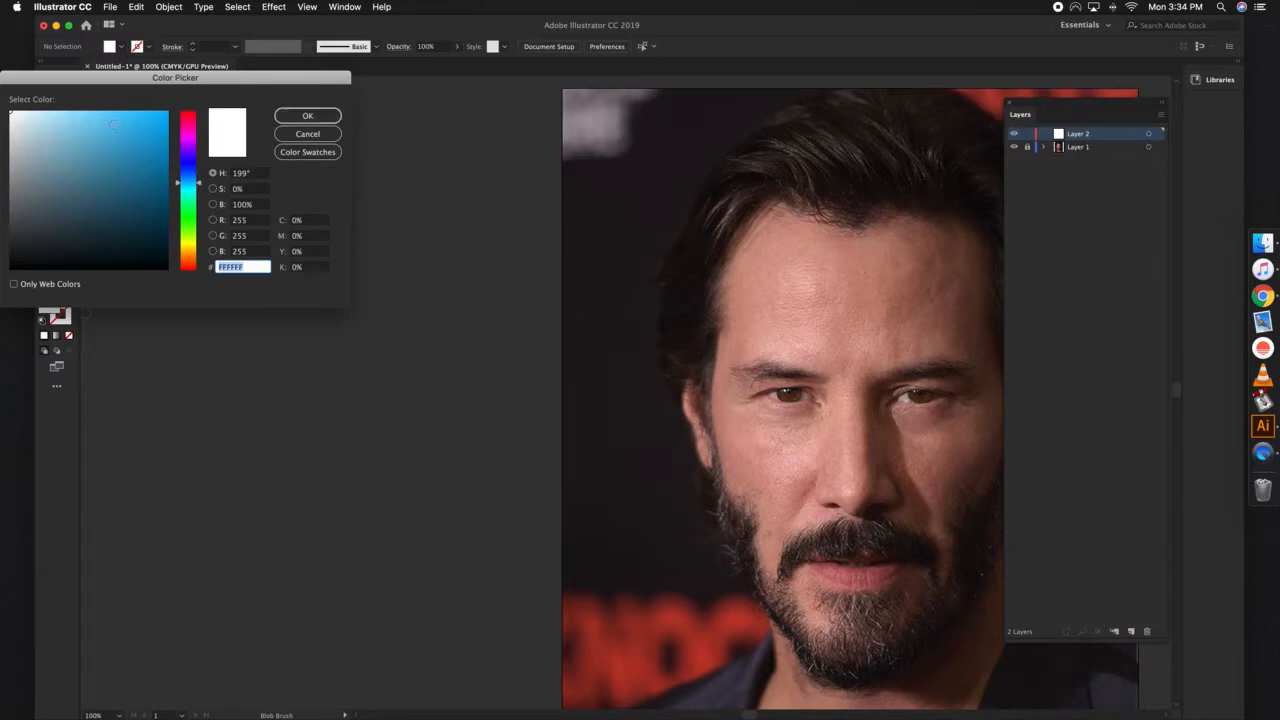
{"action": "left_click", "coordinate": [307, 115]}
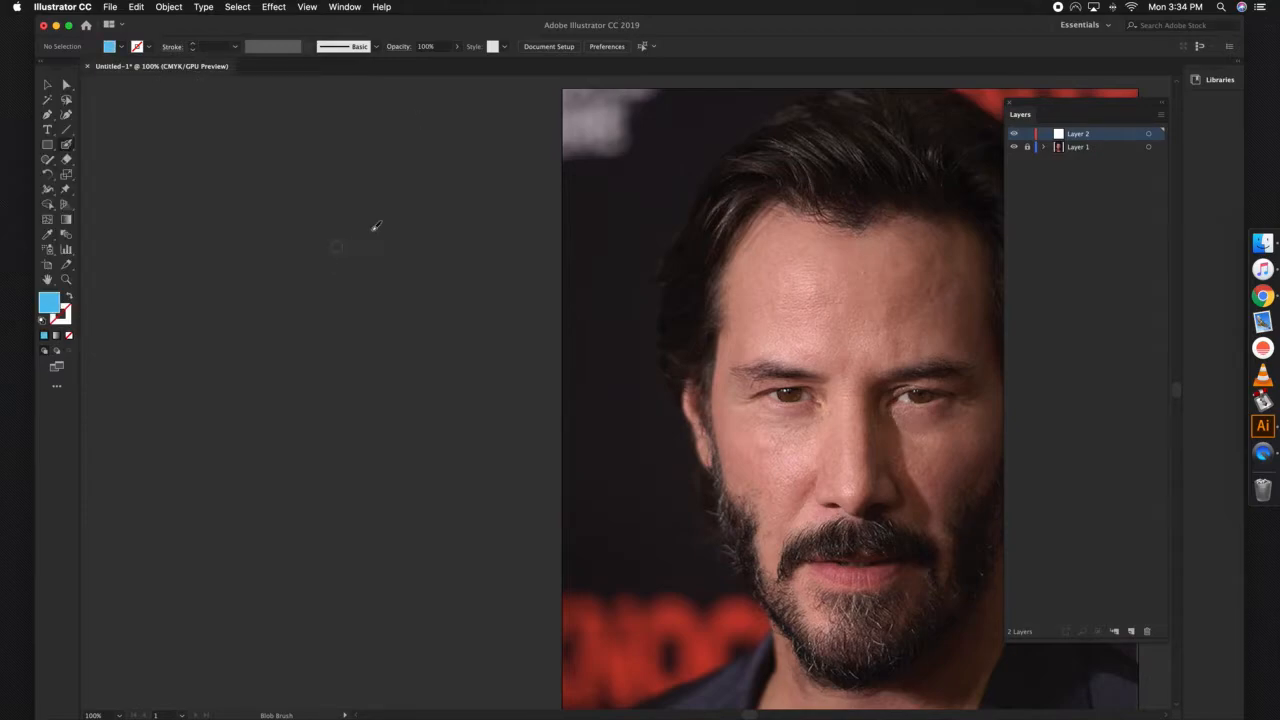
{"action": "left_click_drag", "start_coordinate": [365, 236], "coordinate": [437, 271]}
{"action": "mouse_move", "coordinate": [311, 231]}
{"action": "left_mouse_down"}
{"action": "mouse_move", "coordinate": [429, 277]}
{"action": "mouse_move", "coordinate": [323, 263]}
{"action": "mouse_move", "coordinate": [343, 291]}
{"action": "mouse_move", "coordinate": [424, 293]}
{"action": "mouse_move", "coordinate": [318, 272]}
{"action": "mouse_move", "coordinate": [330, 250]}
{"action": "mouse_move", "coordinate": [355, 303]}
{"action": "left_mouse_up"}
- Swap the light blue to the stroke and scribble a second patch with the Paintbrush below the first one
{"action": "key", "text": "shift+x"}
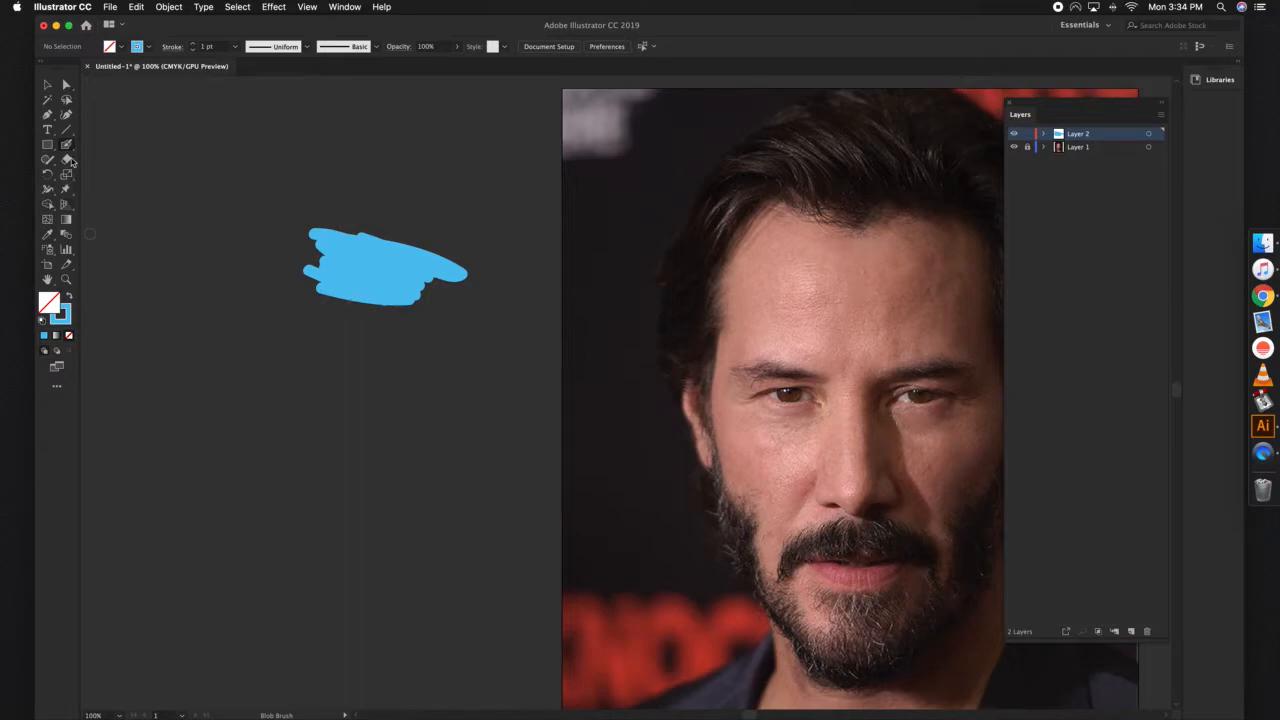
{"action": "left_click", "coordinate": [70, 147]}
{"action": "left_click", "coordinate": [122, 144]}
{"action": "mouse_move", "coordinate": [330, 344]}
{"action": "left_mouse_down"}
{"action": "mouse_move", "coordinate": [414, 357]}
{"action": "mouse_move", "coordinate": [329, 343]}
{"action": "mouse_move", "coordinate": [408, 357]}
{"action": "mouse_move", "coordinate": [394, 343]}
{"action": "mouse_move", "coordinate": [385, 348]}
{"action": "mouse_move", "coordinate": [443, 363]}
{"action": "mouse_move", "coordinate": [309, 351]}
{"action": "mouse_move", "coordinate": [431, 394]}
{"action": "mouse_move", "coordinate": [306, 372]}
{"action": "mouse_move", "coordinate": [345, 368]}
{"action": "mouse_move", "coordinate": [323, 350]}
{"action": "mouse_move", "coordinate": [317, 363]}
{"action": "mouse_move", "coordinate": [337, 374]}
{"action": "mouse_move", "coordinate": [443, 363]}
{"action": "mouse_move", "coordinate": [395, 404]}
{"action": "left_mouse_up"}
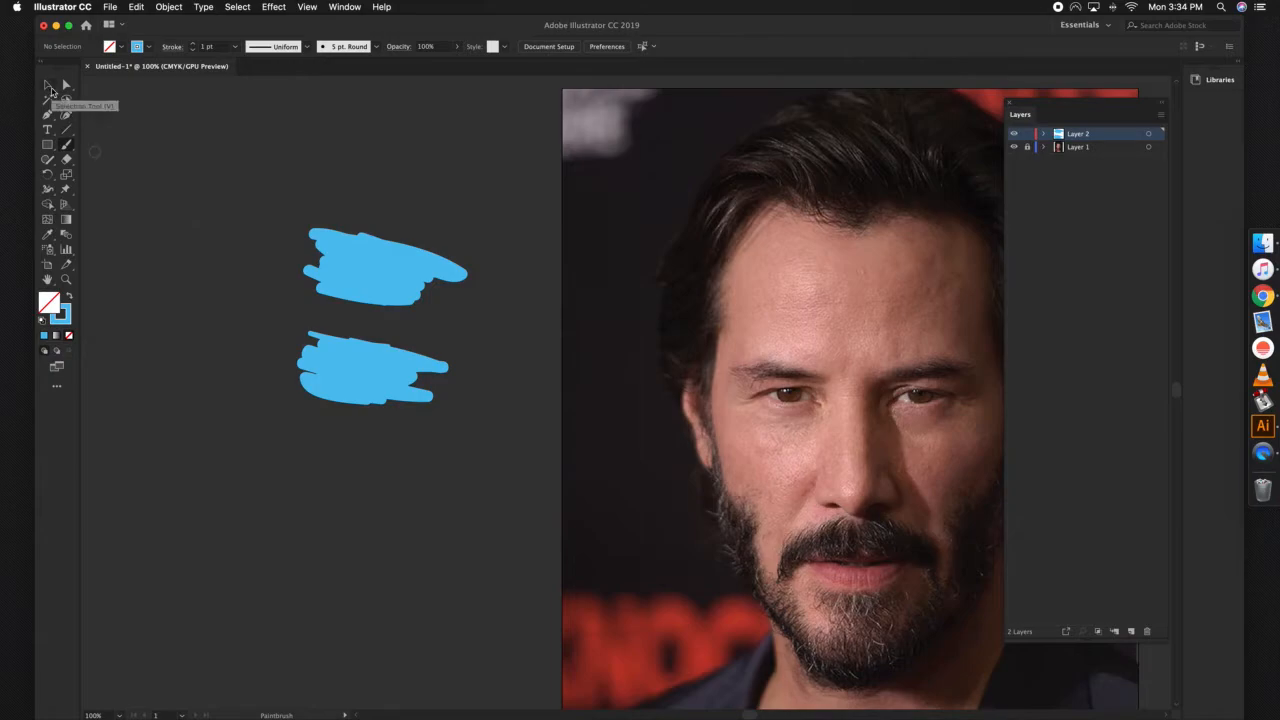
- Select the Blob Brush patch and the Paintbrush patch alternately to compare their fill, stroke and path structure
{"action": "left_click", "coordinate": [49, 88]}
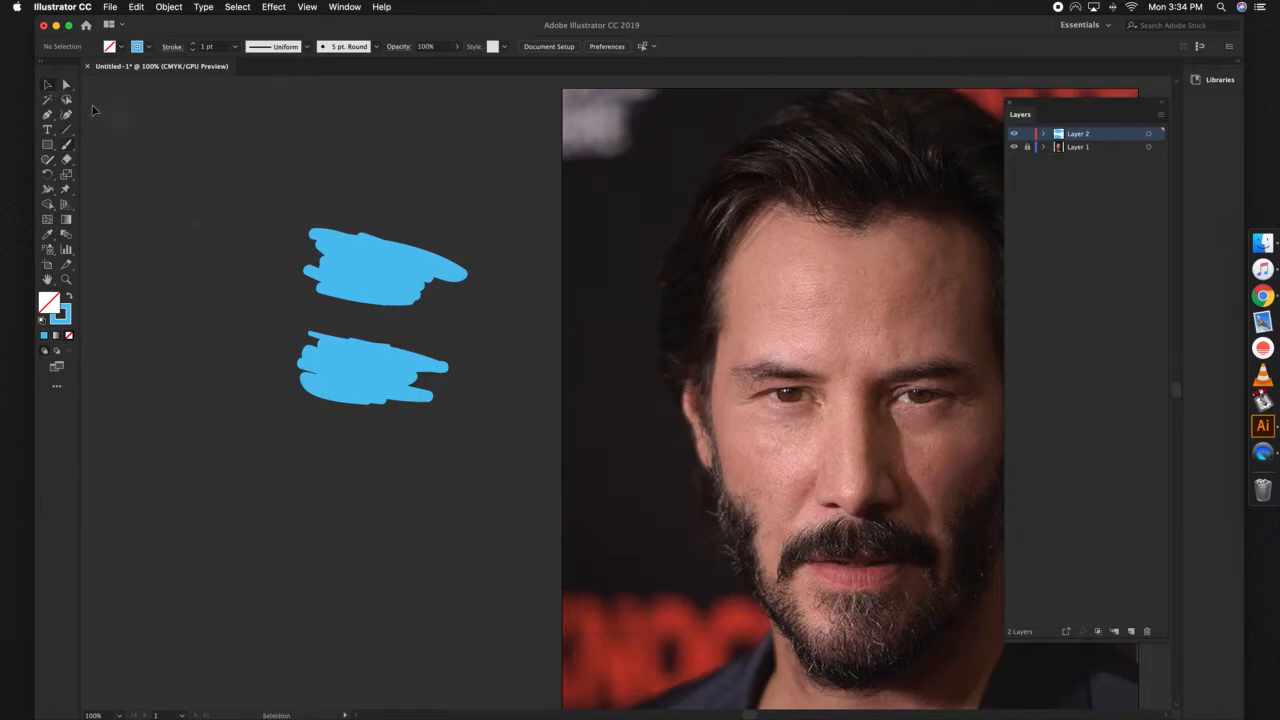
{"action": "left_click", "coordinate": [353, 264]}
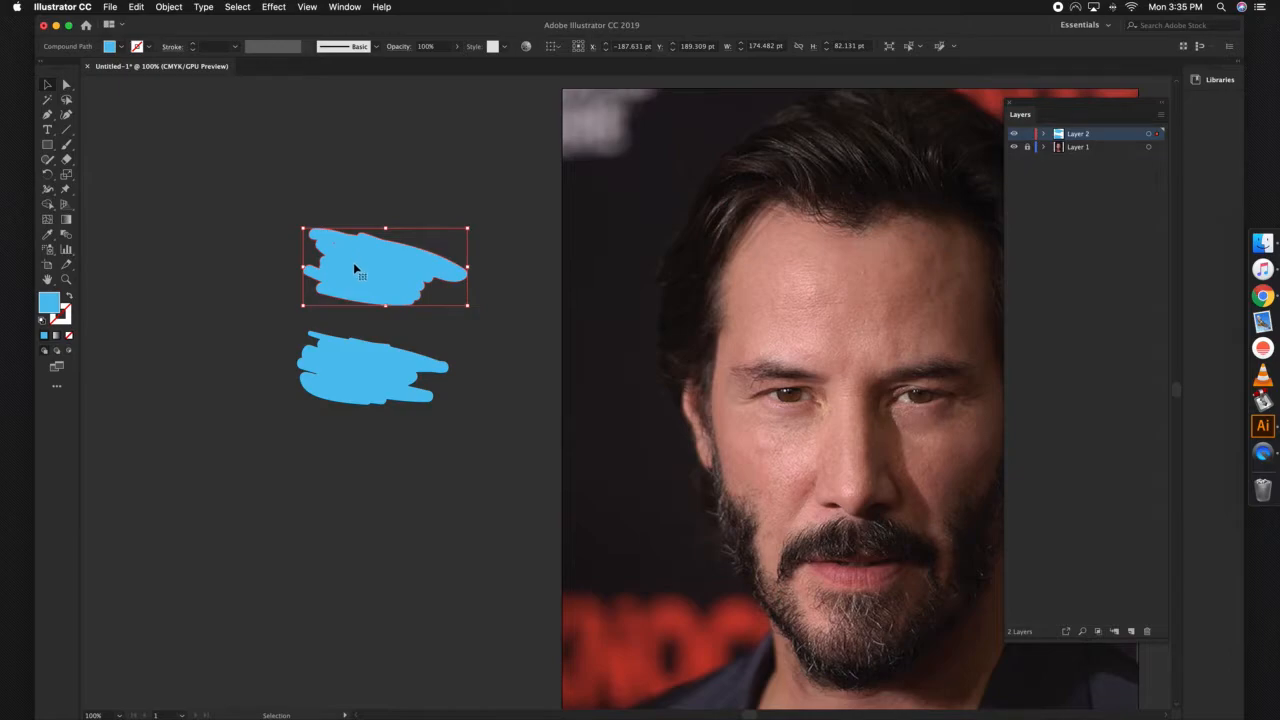
{"action": "left_click", "coordinate": [352, 364]}
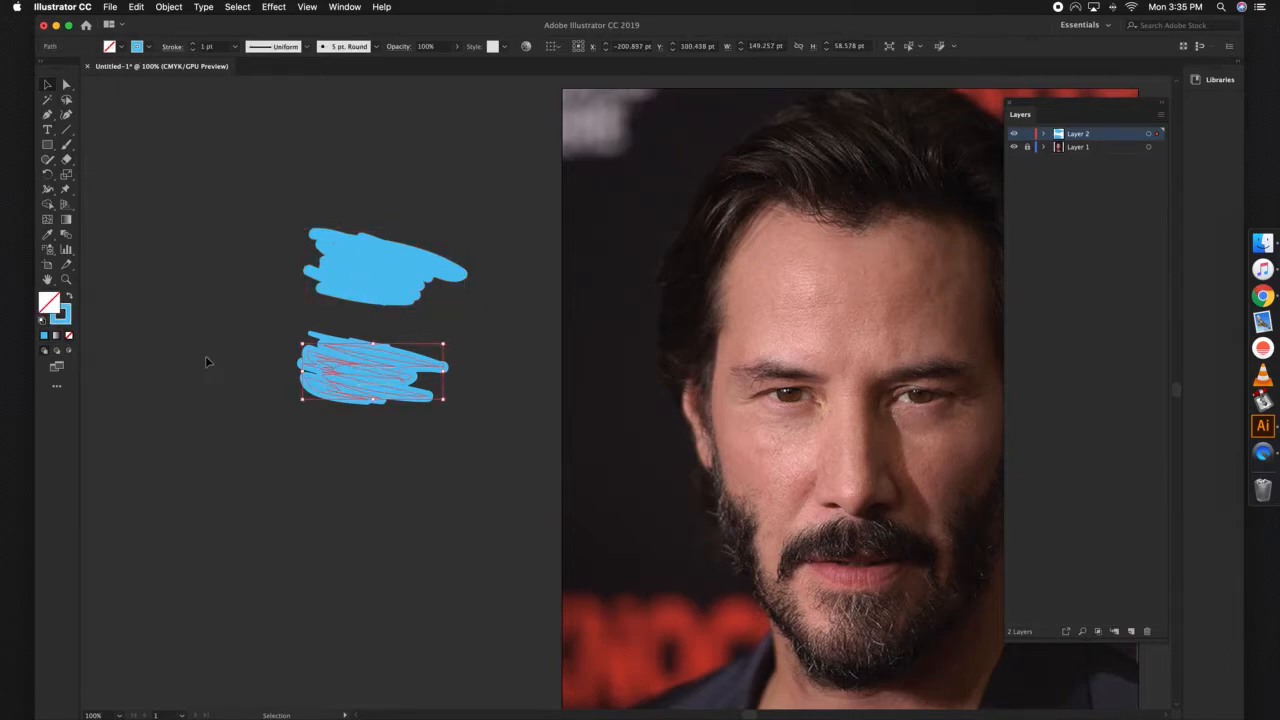
{"action": "left_click", "coordinate": [343, 263]}
{"action": "left_click", "coordinate": [360, 378]}
{"action": "left_click", "coordinate": [337, 285]}
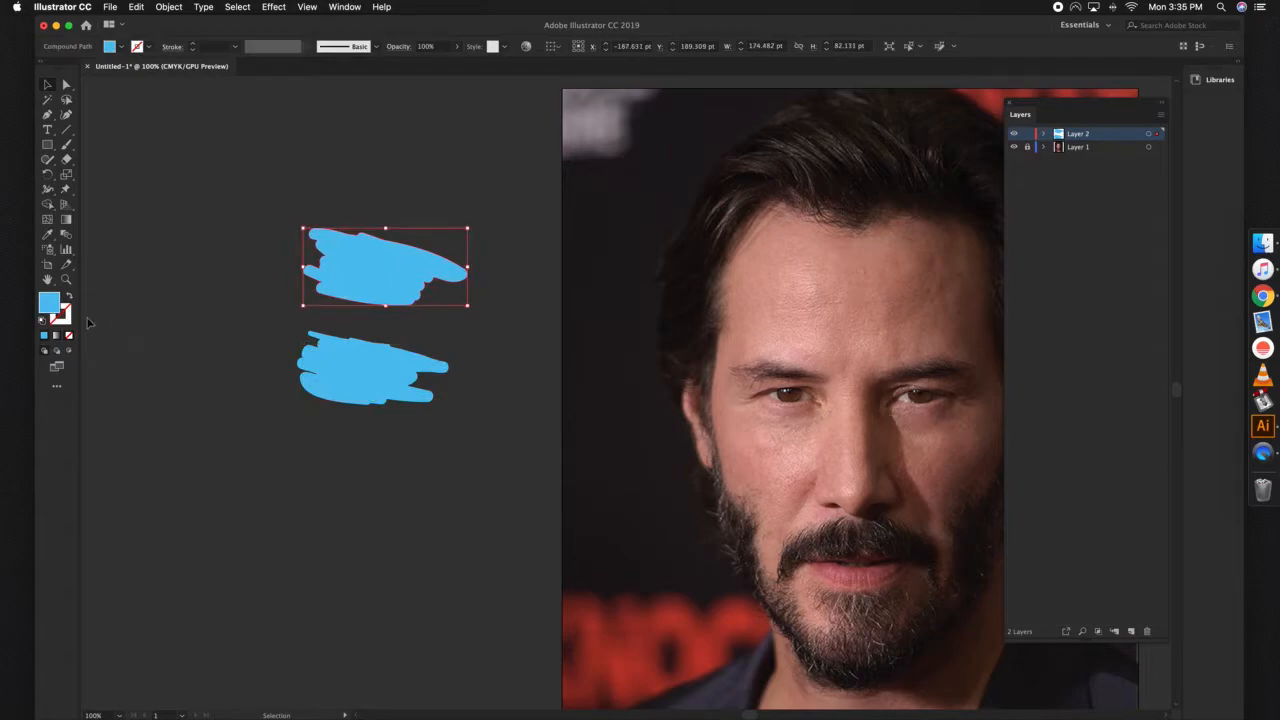
{"action": "left_click", "coordinate": [383, 360]}
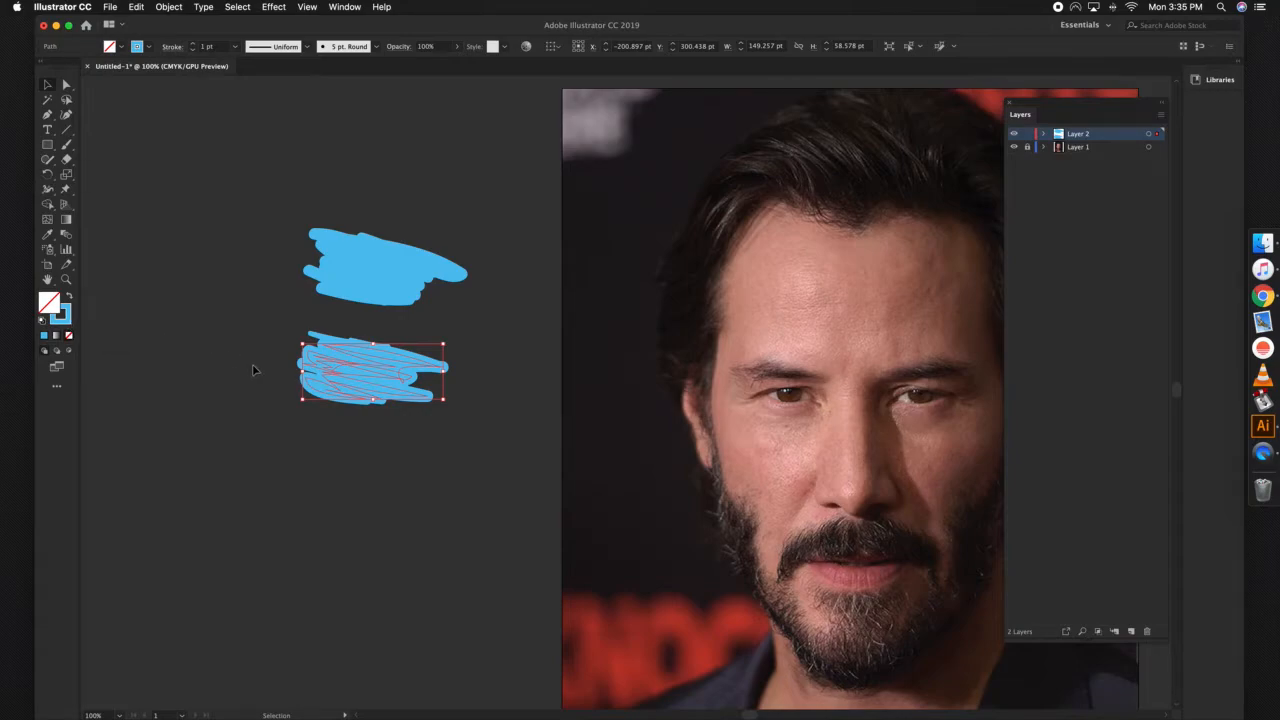
{"action": "left_click", "coordinate": [376, 278]}
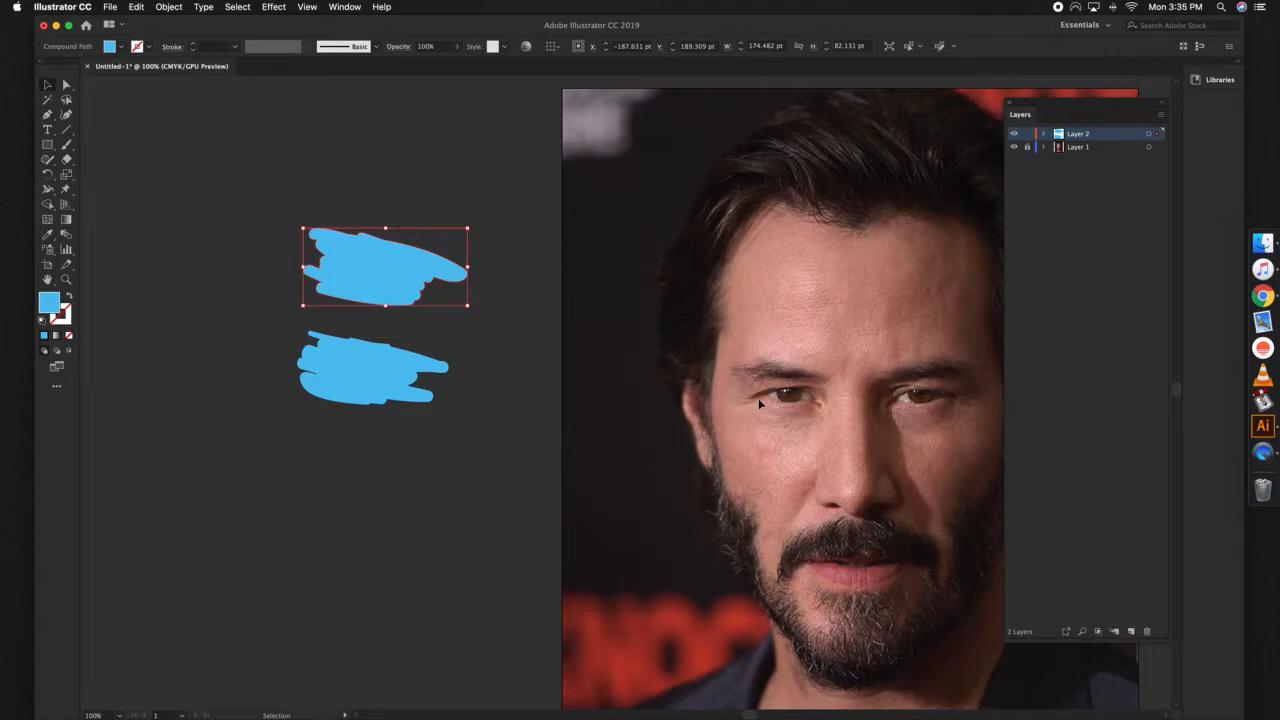
{"action": "left_click", "coordinate": [362, 392]}
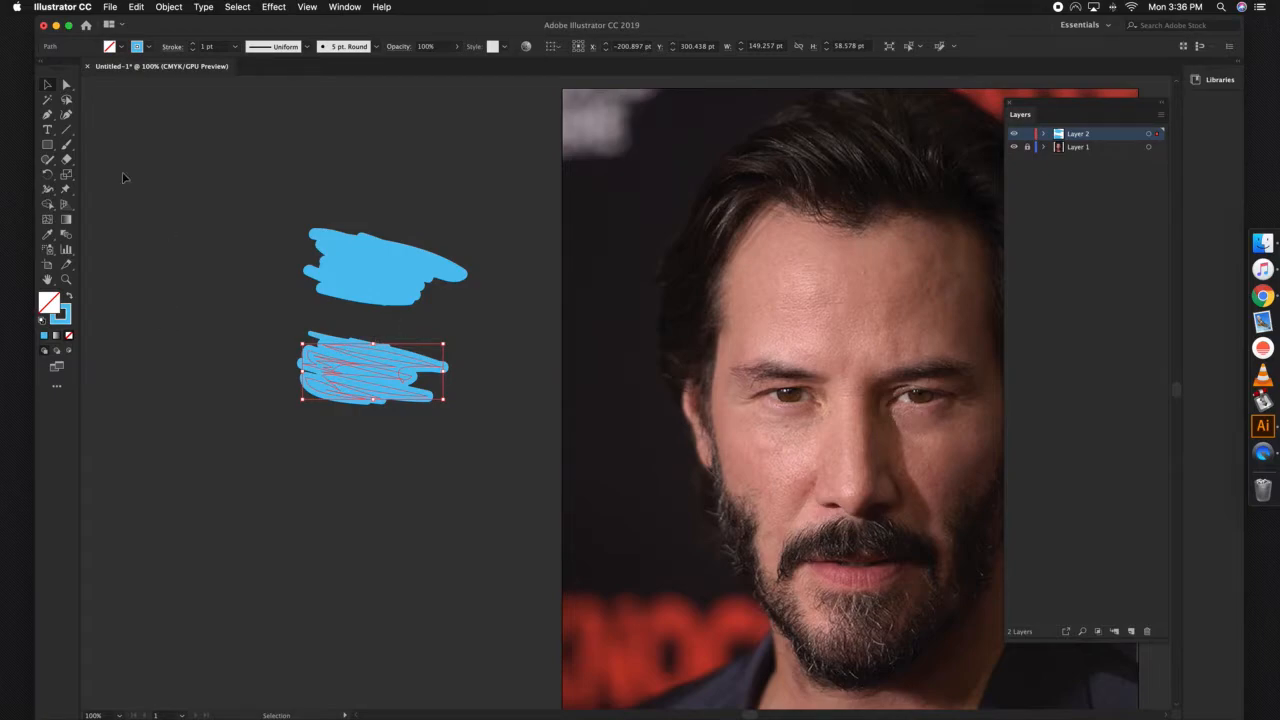
- Paint a single gently curved Paintbrush stroke about 223 pt wide above the two patches
{"action": "left_click", "coordinate": [66, 145]}
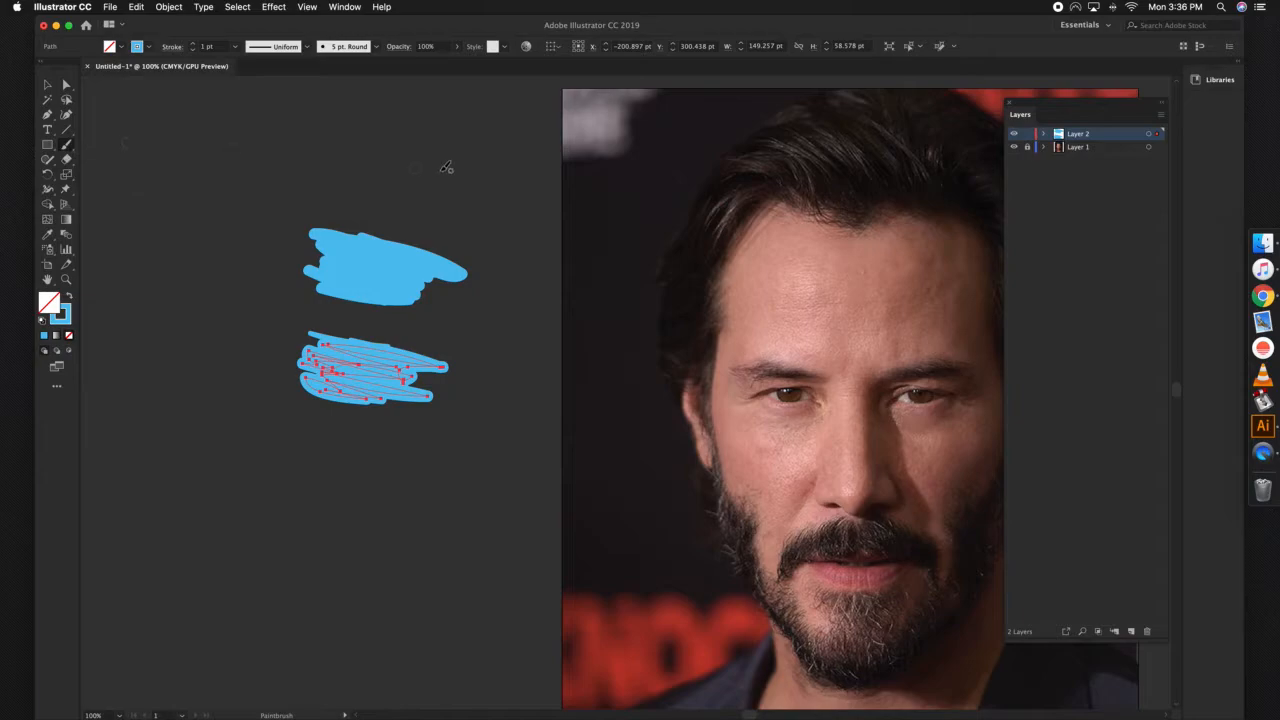
{"action": "left_click", "coordinate": [64, 148]}
{"action": "mouse_move", "coordinate": [494, 178]}
{"action": "left_mouse_down"}
{"action": "mouse_move", "coordinate": [365, 150]}
{"action": "mouse_move", "coordinate": [279, 160]}
{"action": "left_mouse_up"}
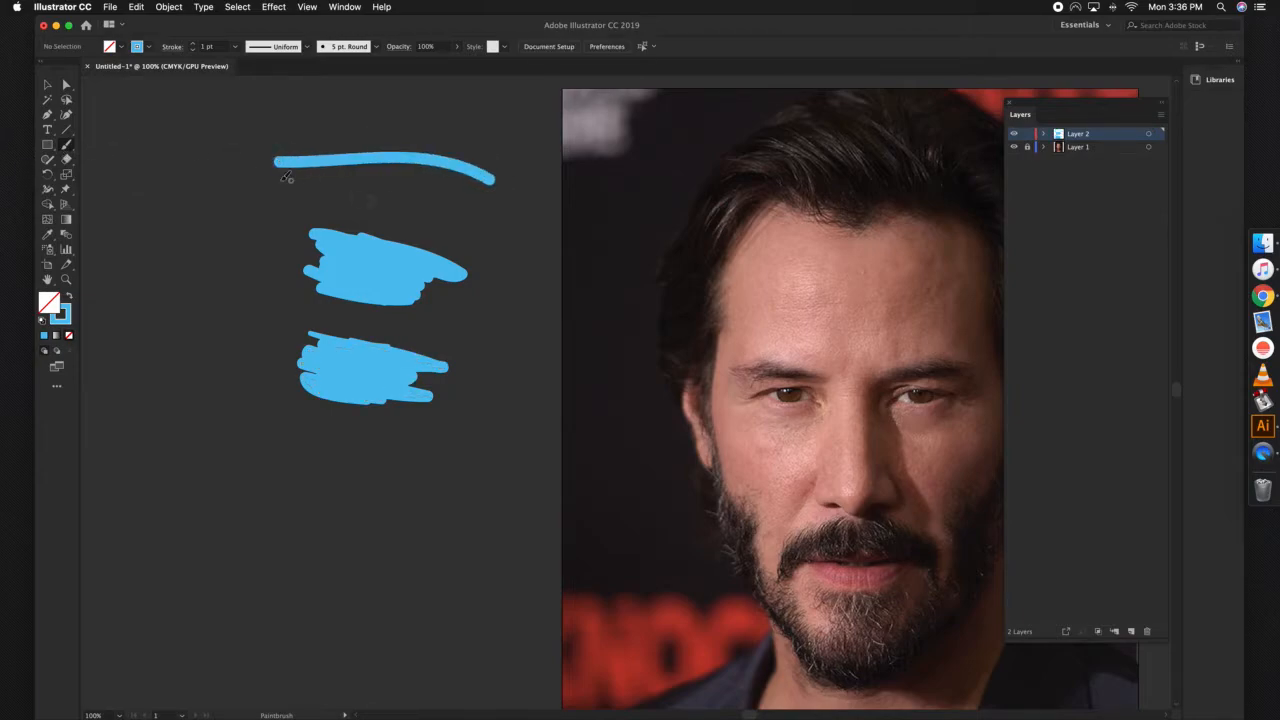
- Reshape the long stroke into a wave by moving its middle anchor point down with Direct Selection
{"action": "left_click", "coordinate": [66, 86]}
{"action": "left_click", "coordinate": [322, 168]}
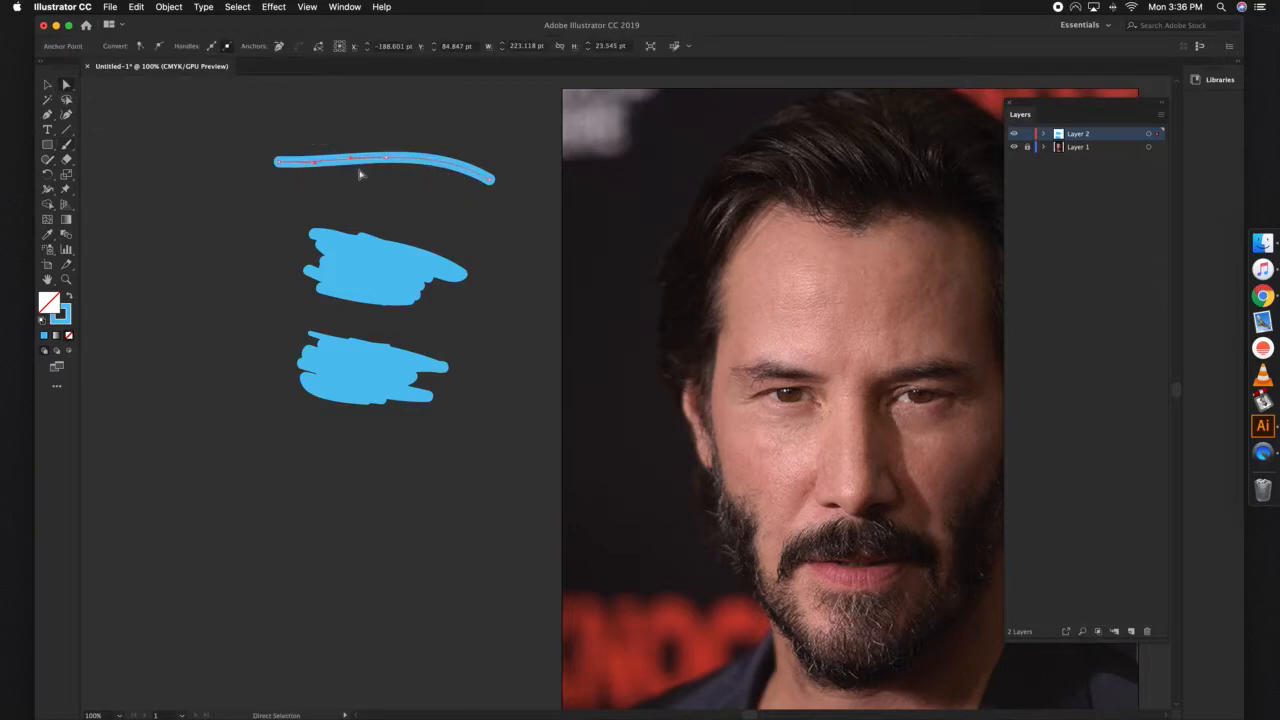
{"action": "mouse_move", "coordinate": [386, 163]}
{"action": "left_mouse_down"}
{"action": "mouse_move", "coordinate": [393, 142]}
{"action": "mouse_move", "coordinate": [417, 161]}
{"action": "mouse_move", "coordinate": [388, 148]}
{"action": "mouse_move", "coordinate": [405, 195]}
{"action": "left_mouse_up"}
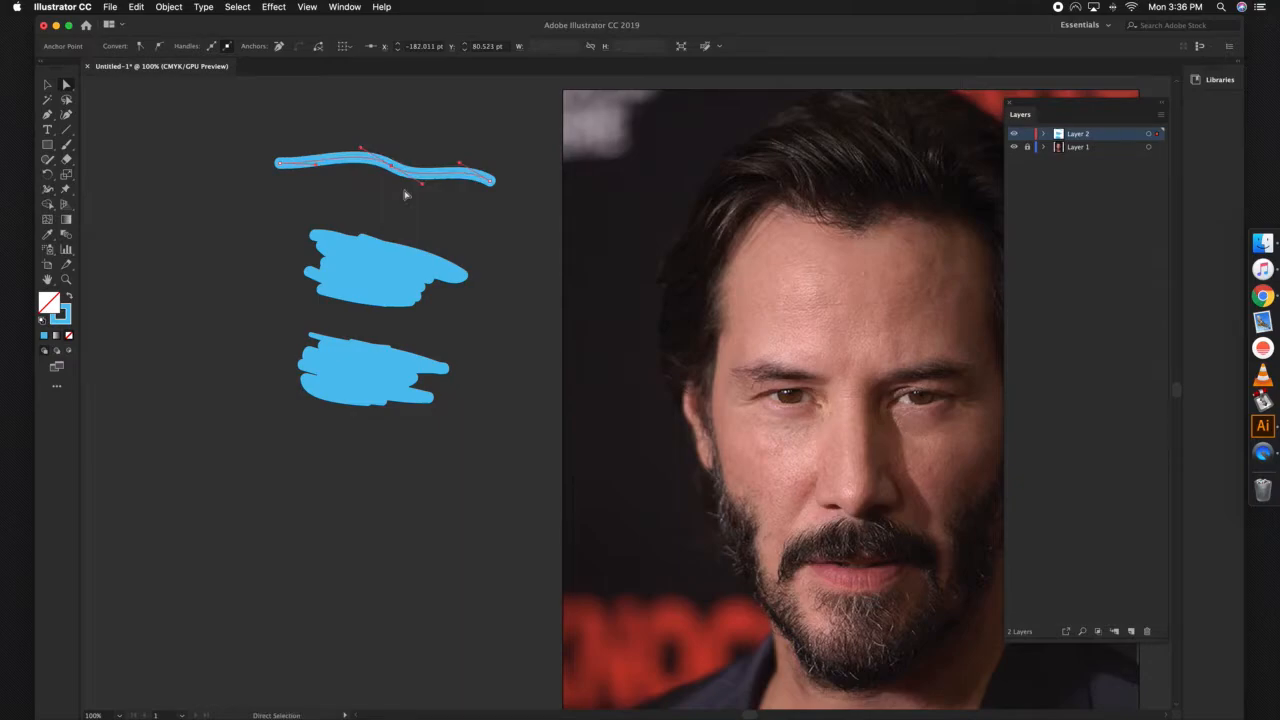
- Select the whole wavy stroke above the patches with the Selection tool
{"action": "left_click", "coordinate": [47, 84]}
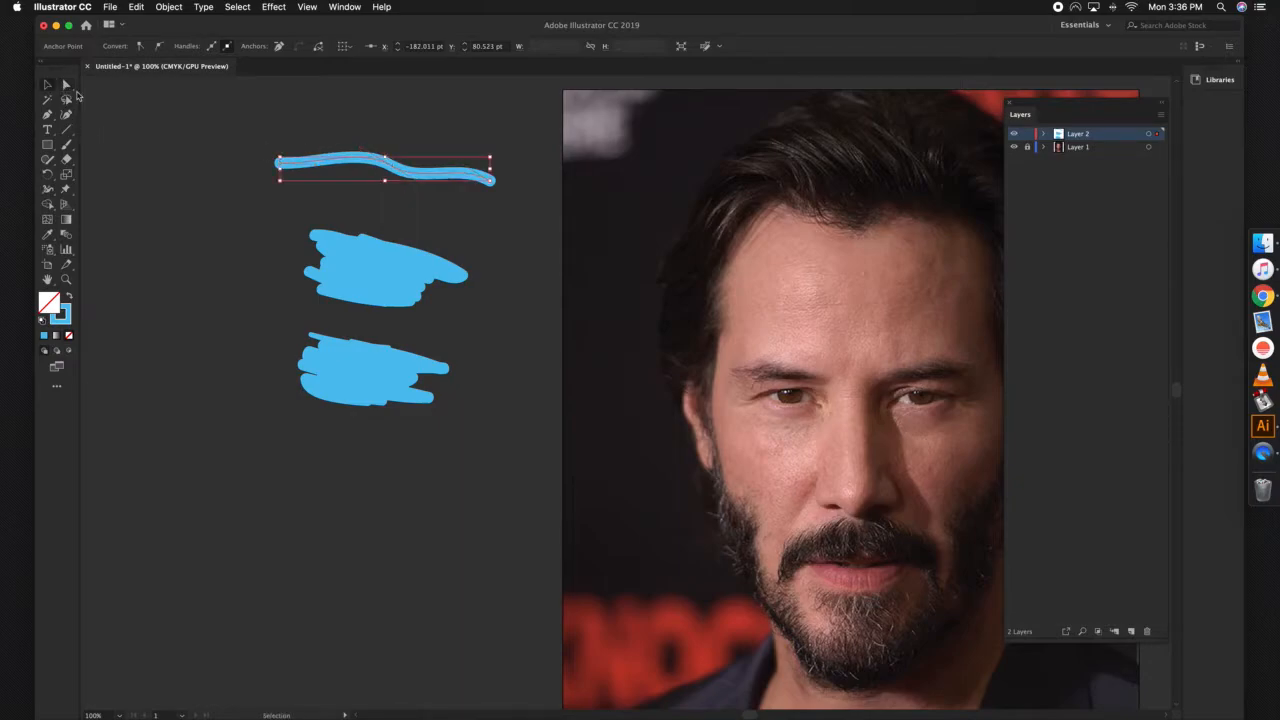
{"action": "left_click", "coordinate": [66, 144]}
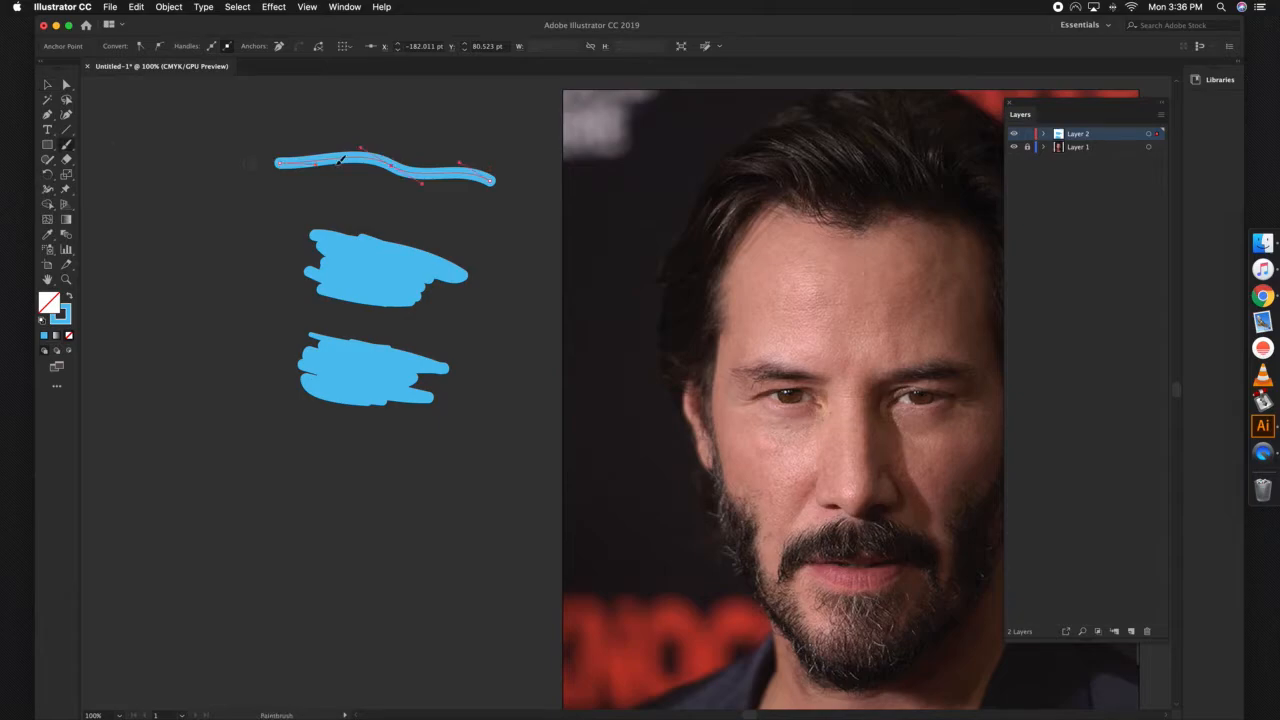
{"action": "left_click", "coordinate": [47, 84]}
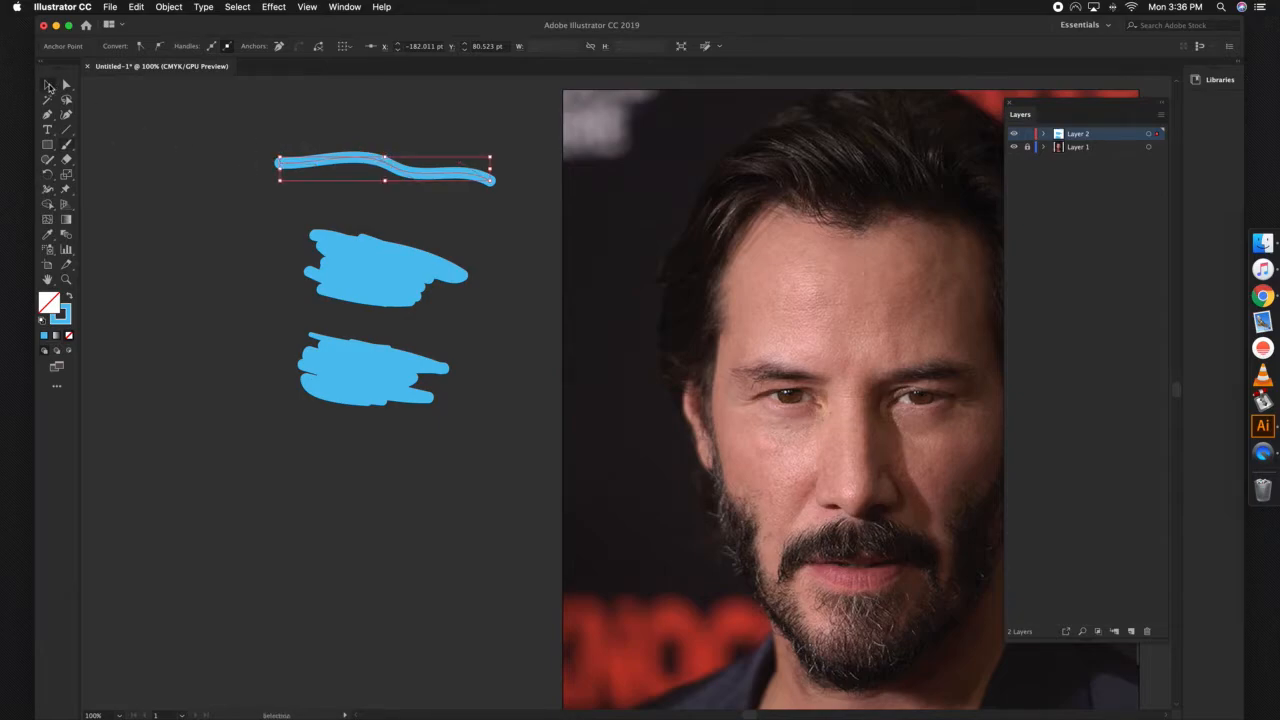
{"action": "left_click", "coordinate": [371, 191]}
{"action": "left_click", "coordinate": [371, 157]}
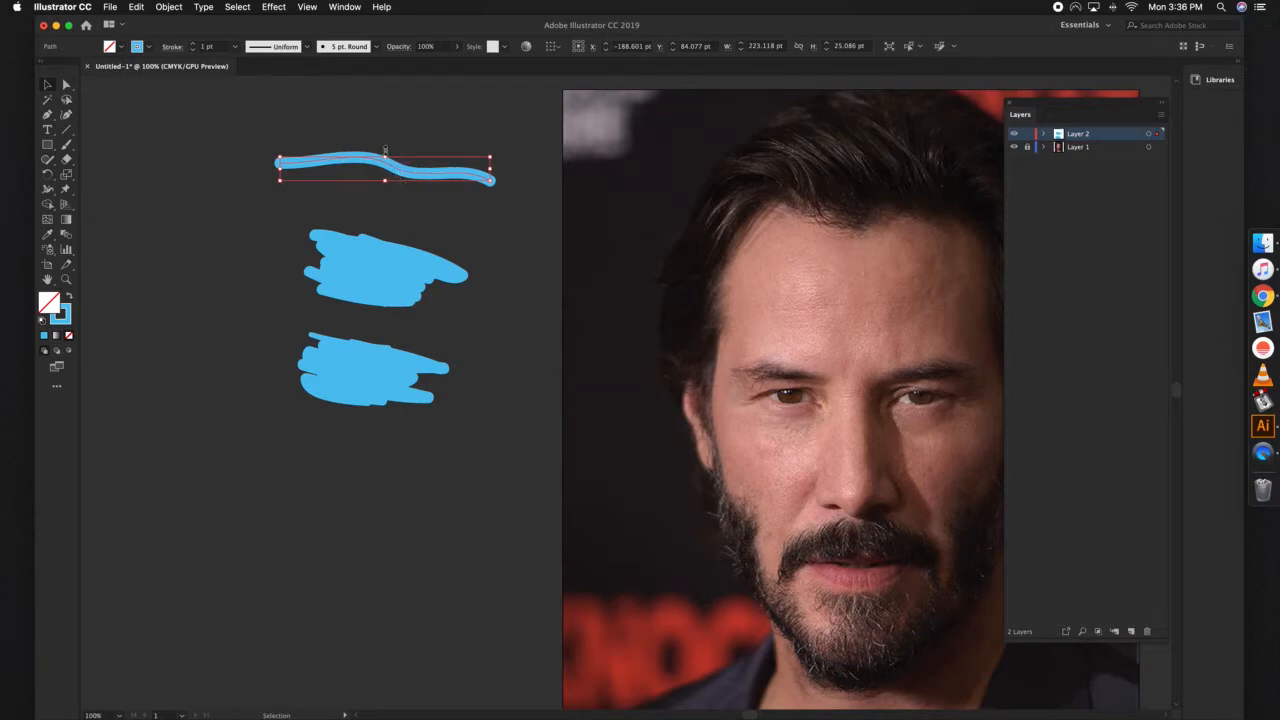
{"action": "left_click", "coordinate": [375, 46]}
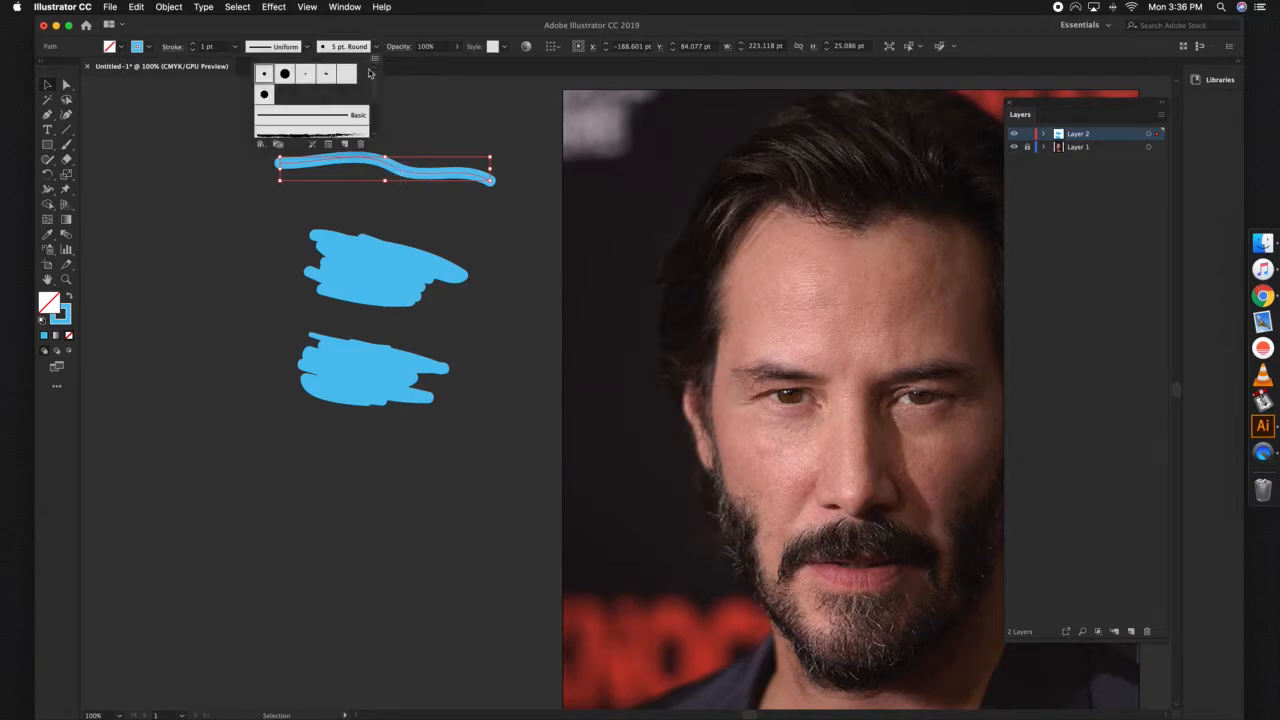
{"action": "left_click", "coordinate": [261, 145]}
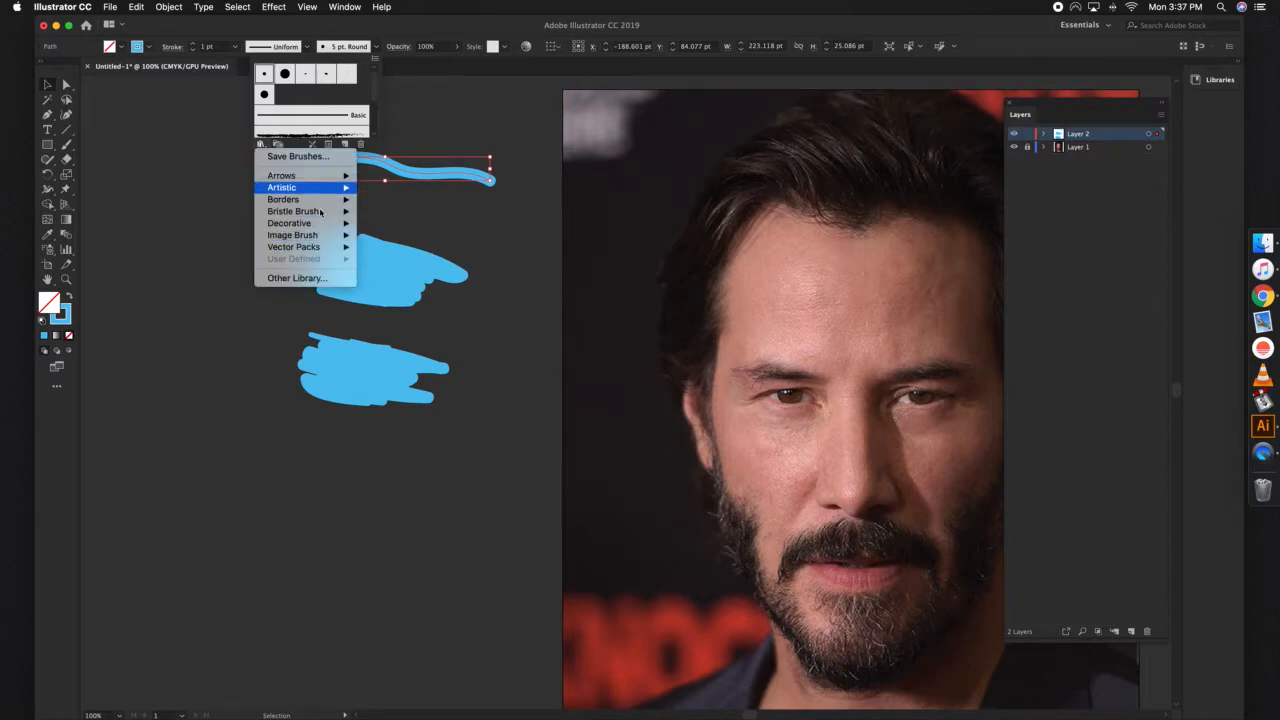
{"action": "left_click", "coordinate": [450, 188]}
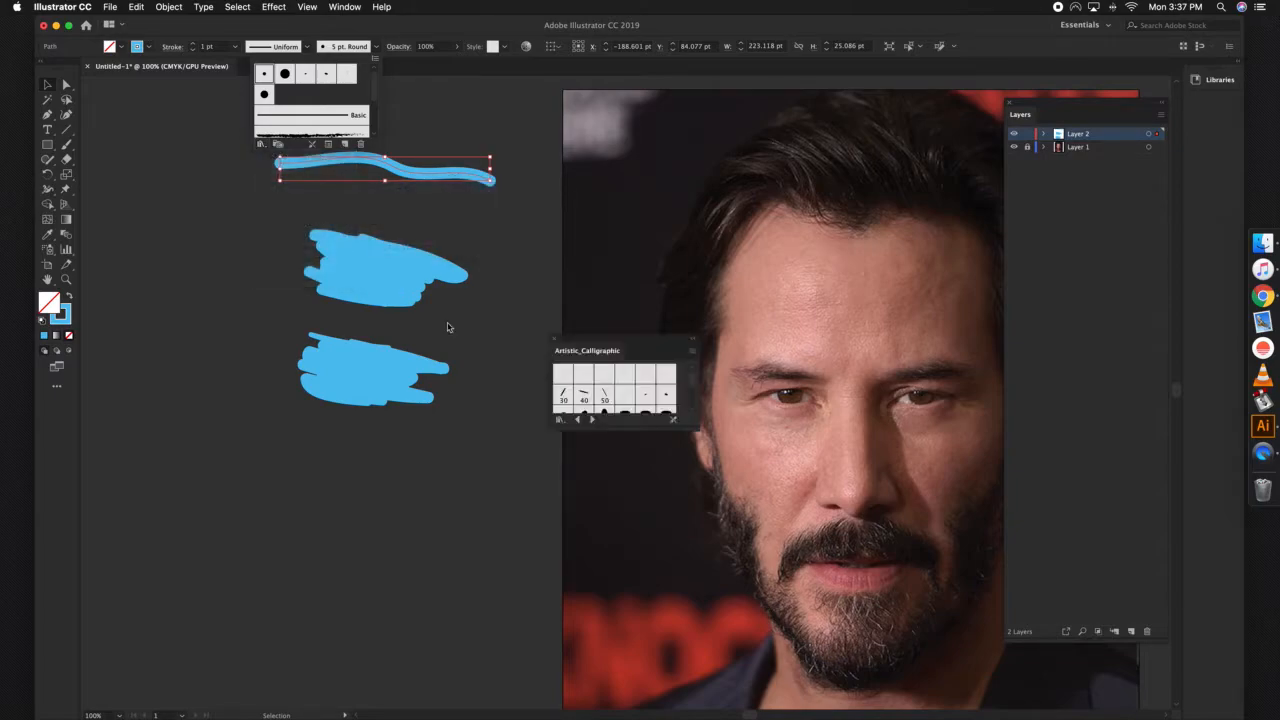
{"action": "left_click", "coordinate": [594, 343]}
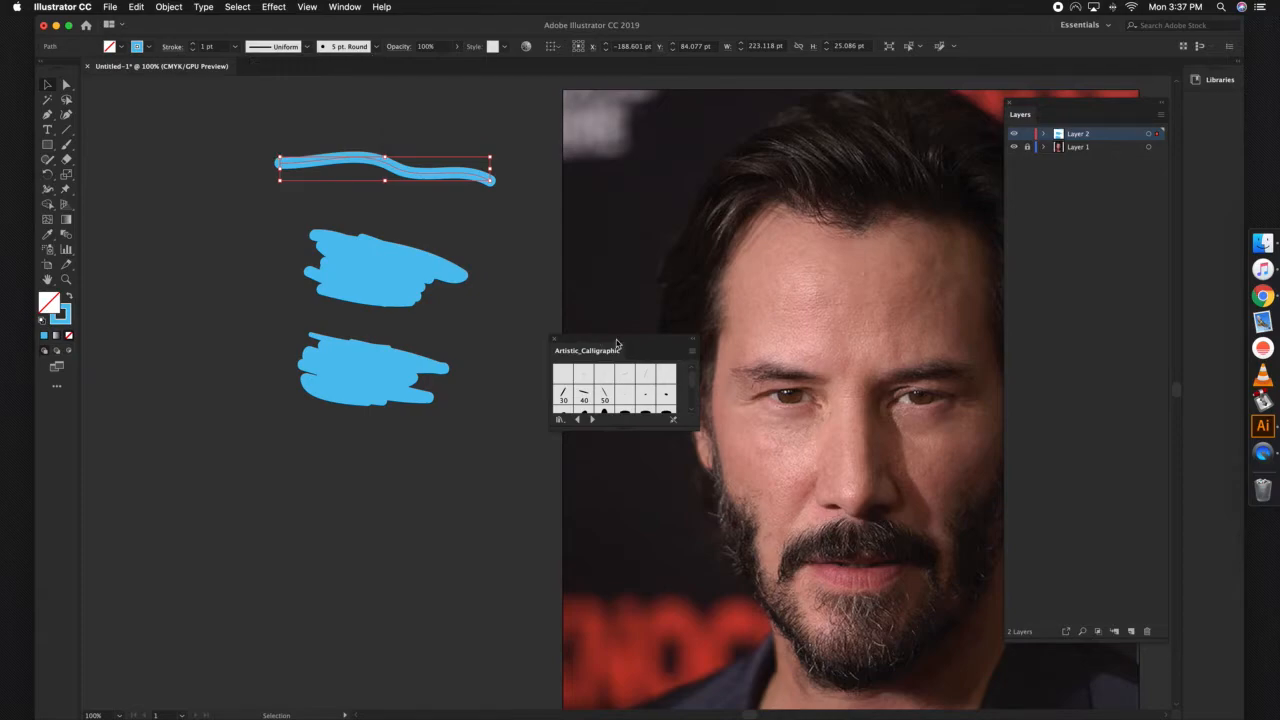
{"action": "left_click", "coordinate": [555, 340]}
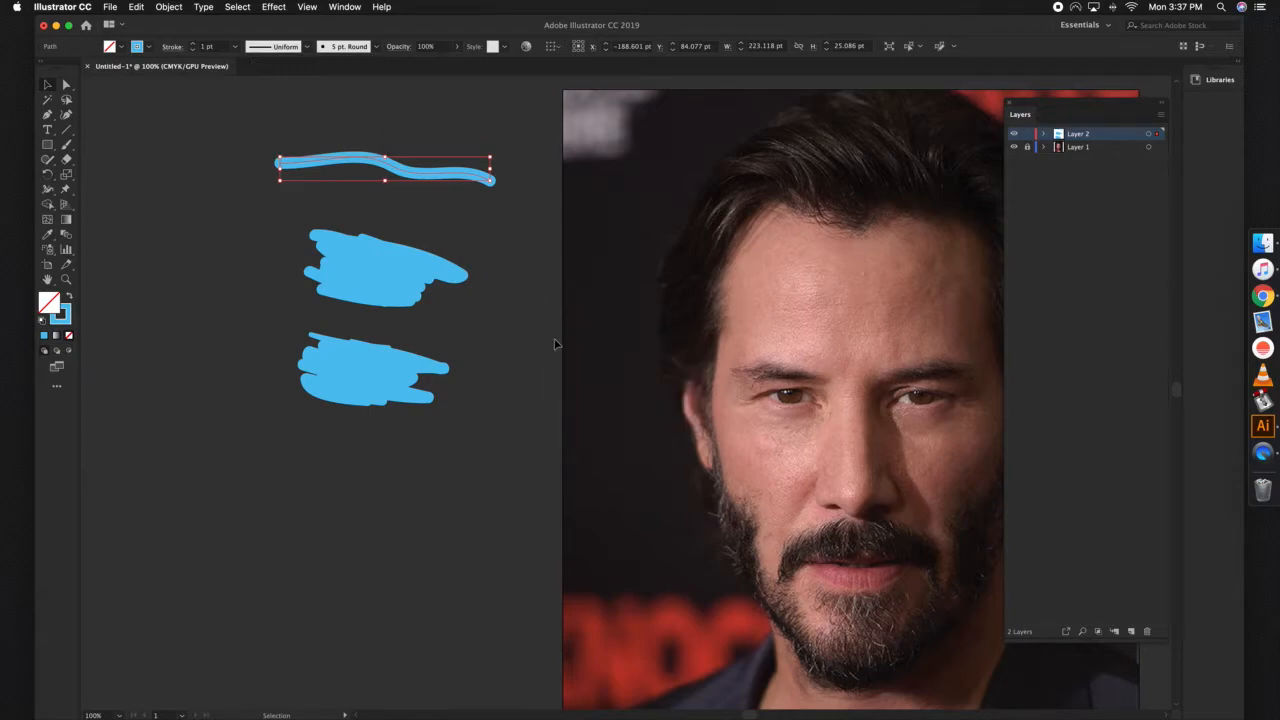
- Show the document's Brushes collection and enlarge it so all its brushes are listed
{"action": "left_click", "coordinate": [340, 9]}
{"action": "left_click", "coordinate": [366, 231]}
{"action": "left_click_drag", "start_coordinate": [221, 292], "coordinate": [273, 444]}
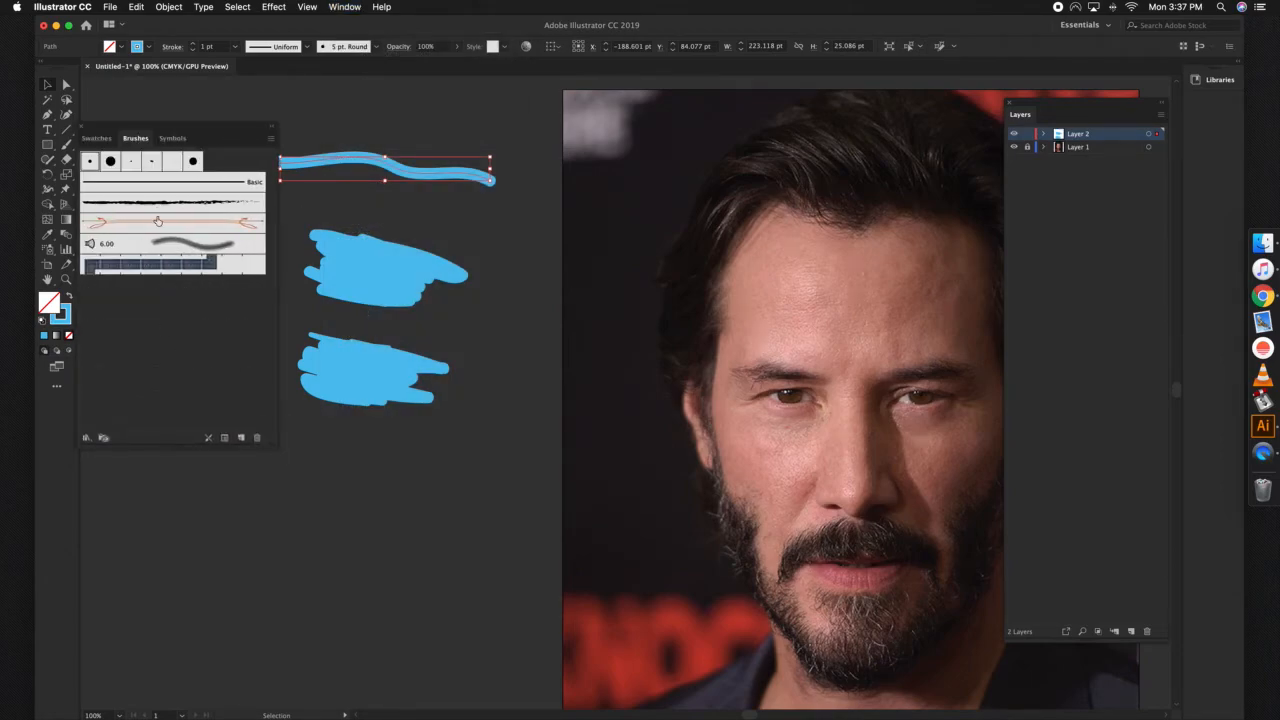
- Load the Artistic_Calligraphic brush library, close the Brushes collection, and place the library near the wavy stroke, enlarged to show every brush
{"action": "left_click", "coordinate": [86, 437]}
{"action": "mouse_move", "coordinate": [115, 485]}
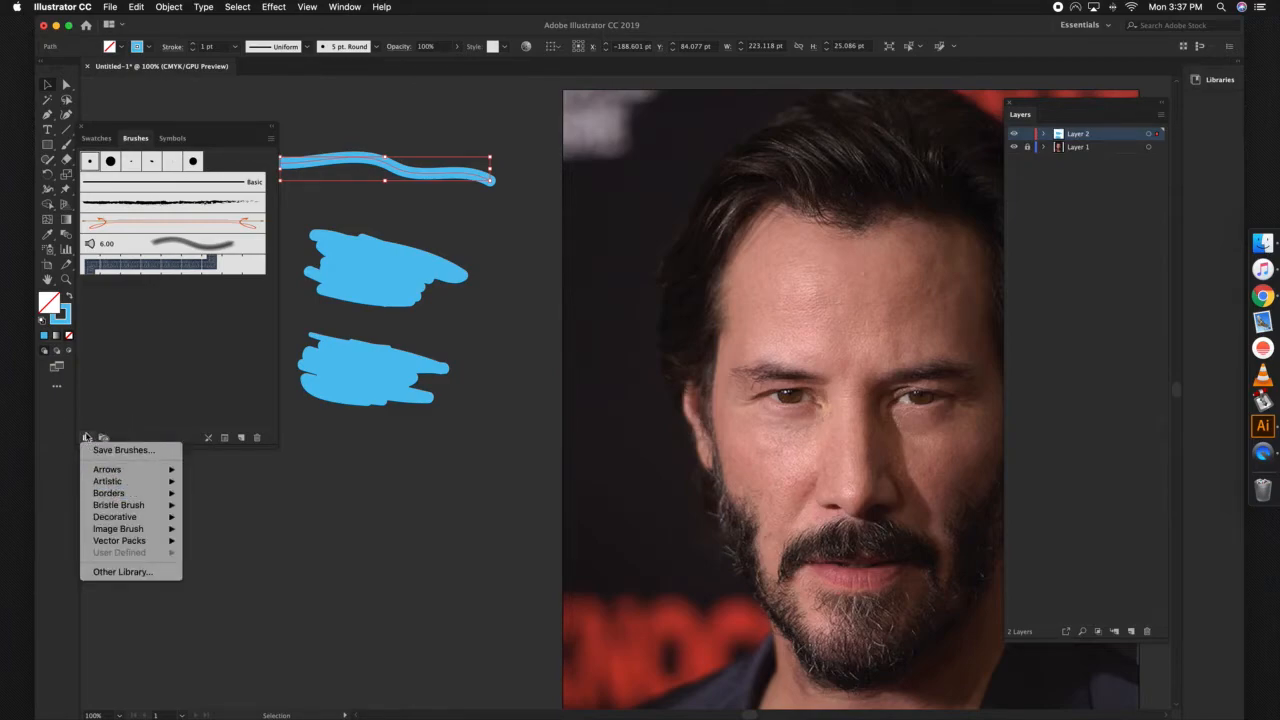
{"action": "left_click", "coordinate": [236, 482]}
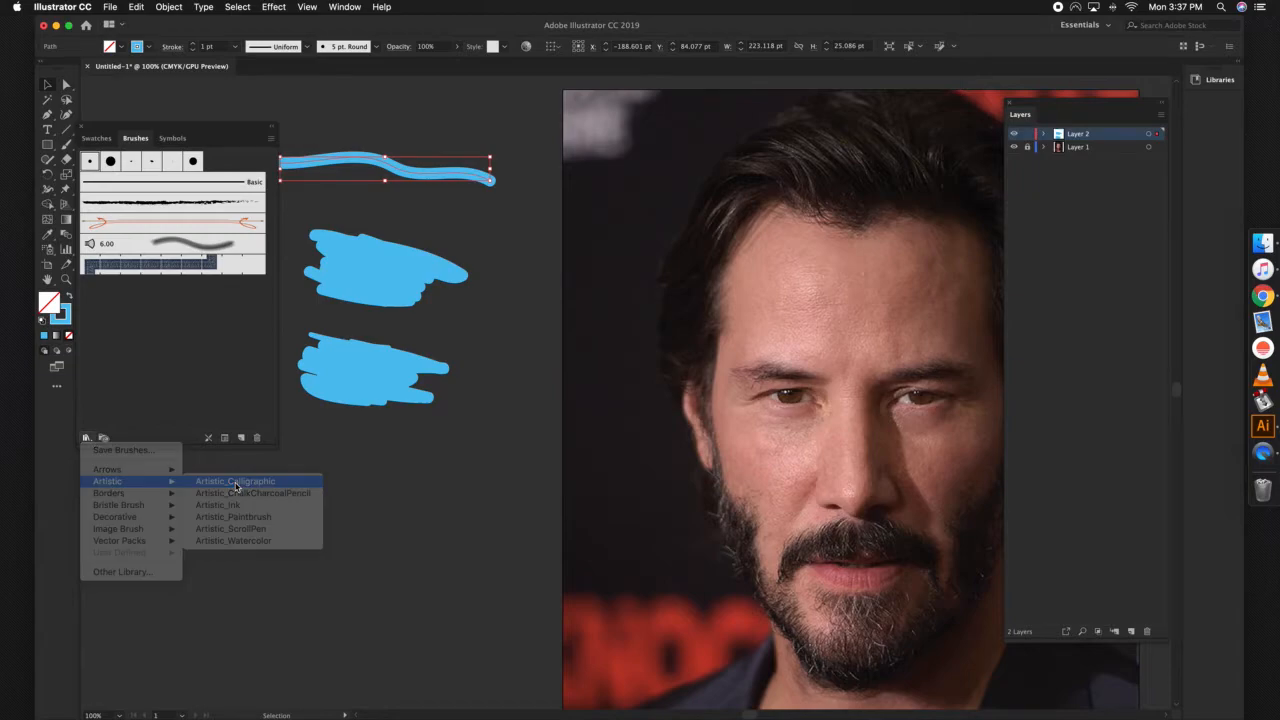
{"action": "left_click", "coordinate": [83, 127]}
{"action": "mouse_move", "coordinate": [601, 337]}
{"action": "left_mouse_down"}
{"action": "mouse_move", "coordinate": [199, 212]}
{"action": "mouse_move", "coordinate": [178, 180]}
{"action": "left_mouse_up"}
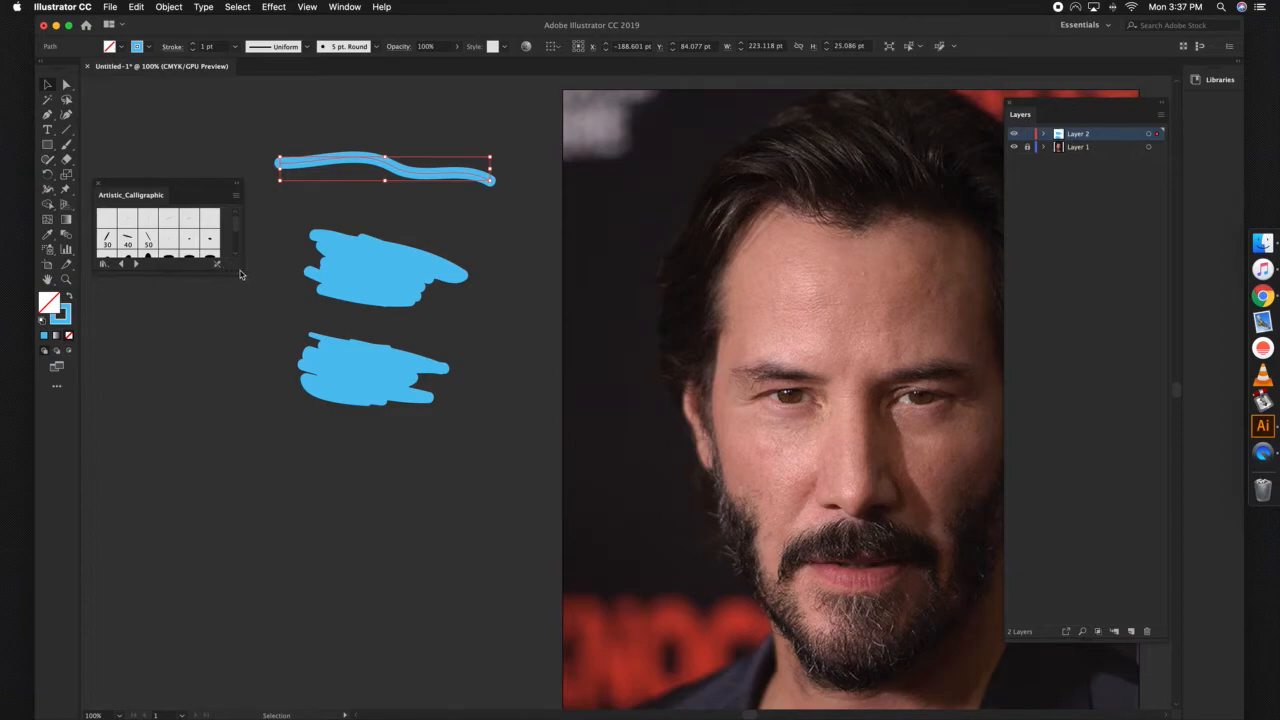
{"action": "left_click_drag", "start_coordinate": [240, 272], "coordinate": [266, 466]}
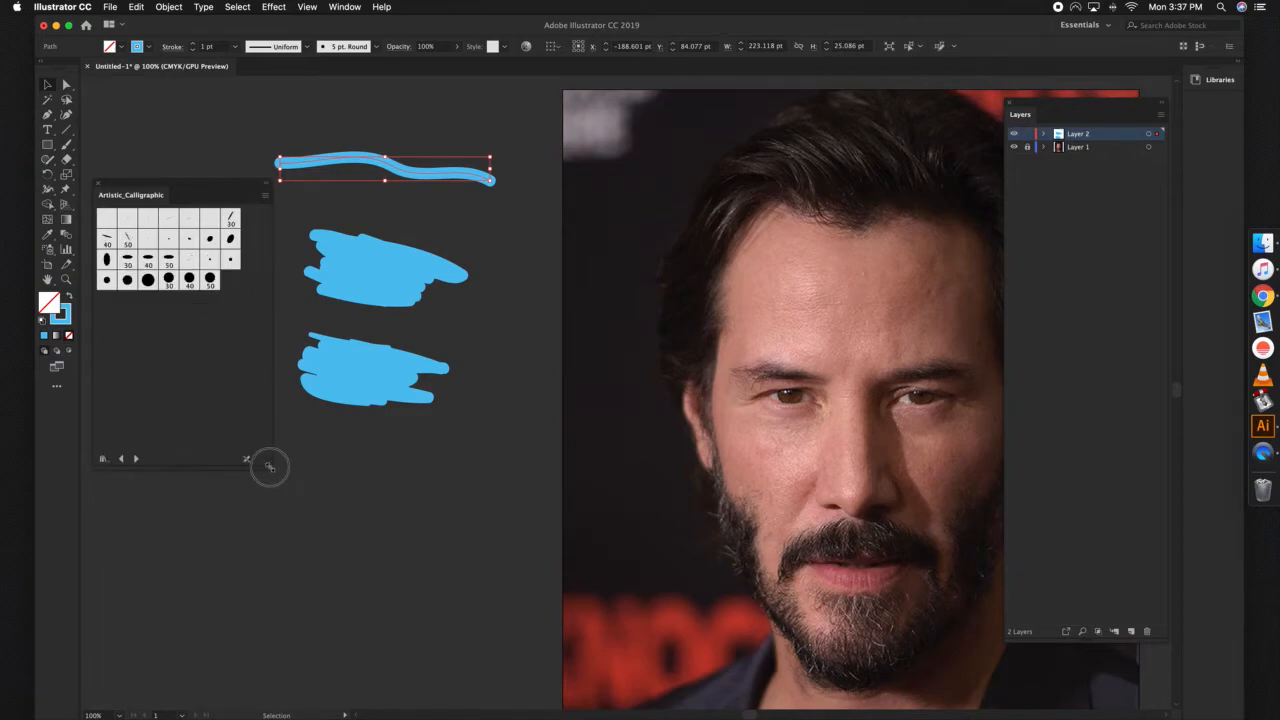
- Try two brushes from the Artistic_ChalkCharcoalPencil library on the selected wavy stroke
{"action": "left_click", "coordinate": [135, 458]}
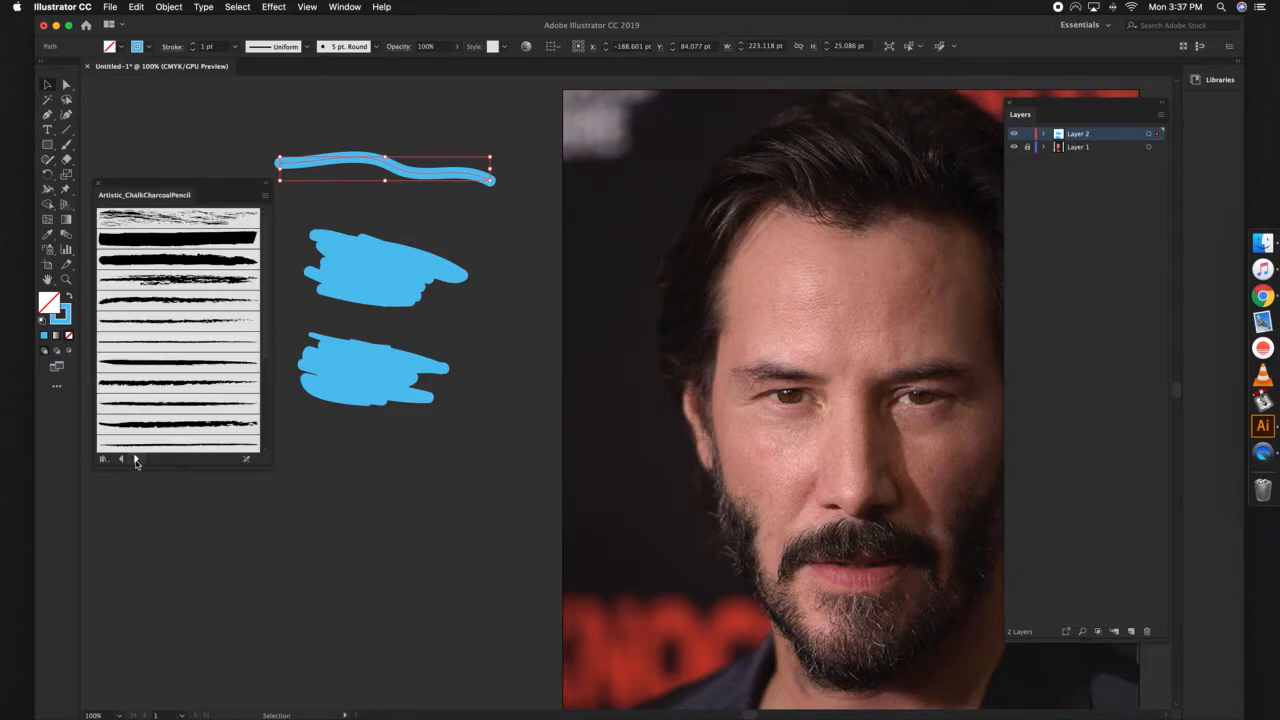
{"action": "left_click", "coordinate": [166, 281]}
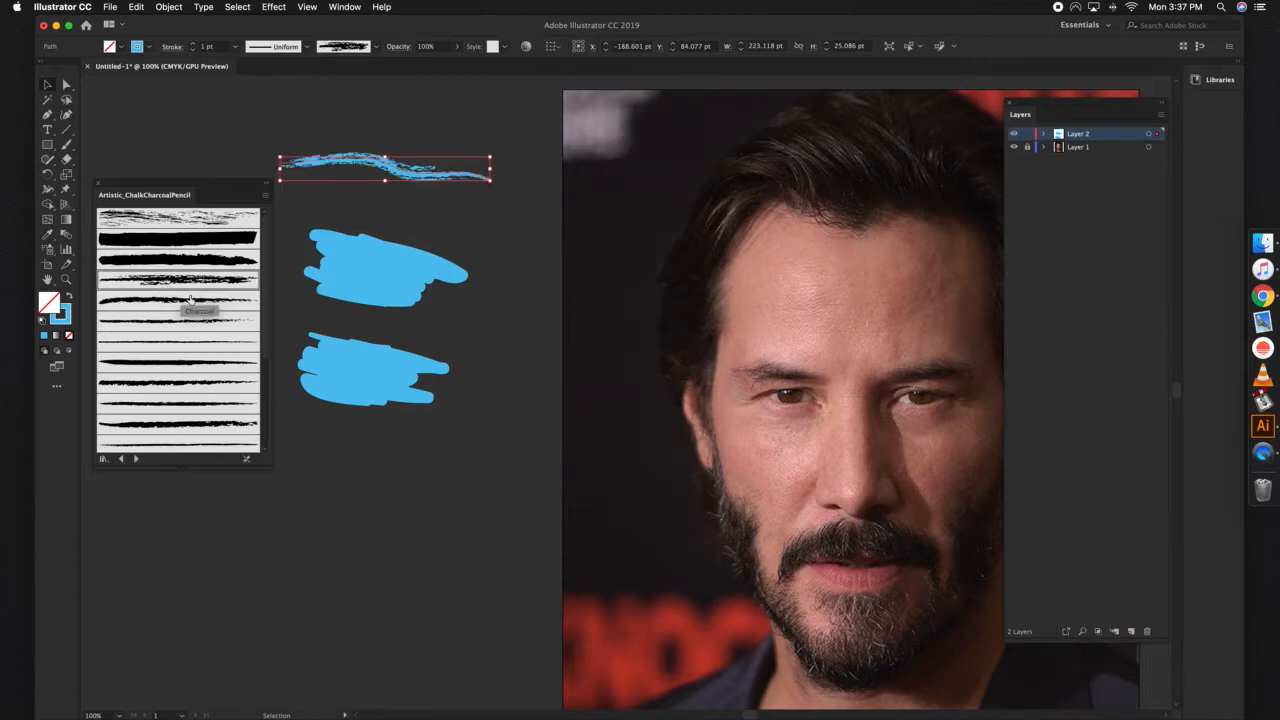
{"action": "left_click", "coordinate": [185, 345]}
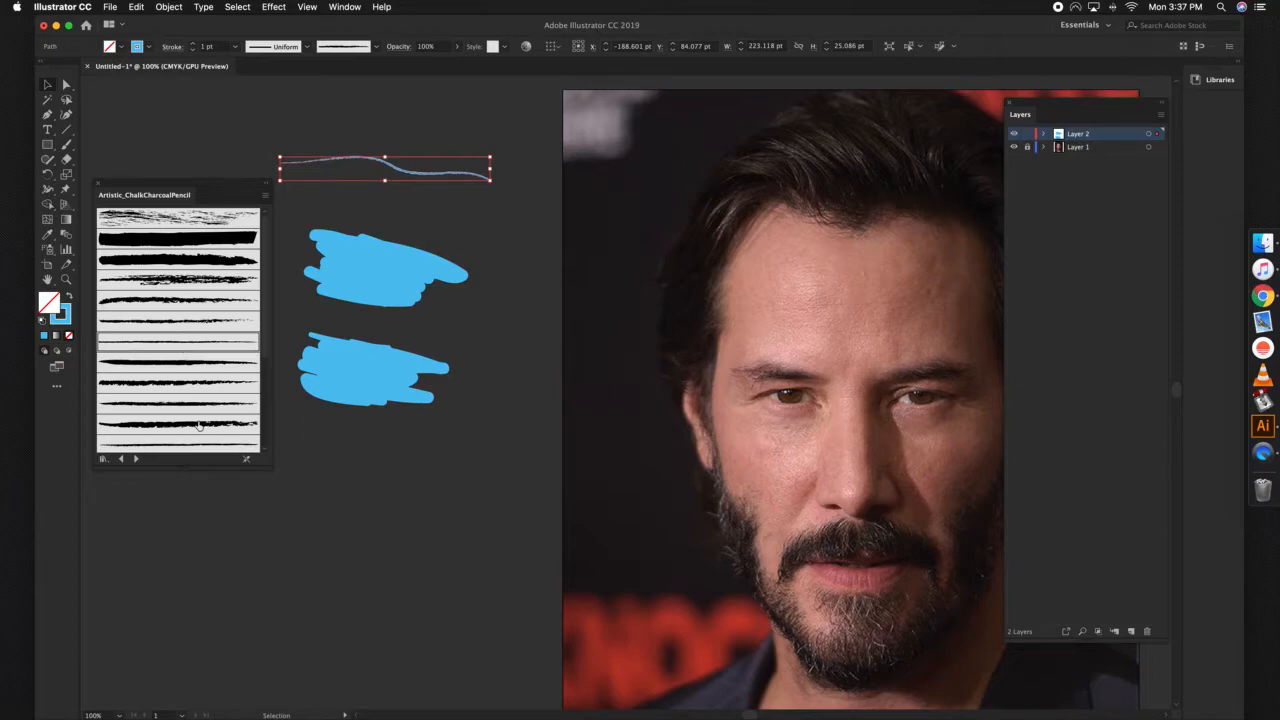
- Load the Artistic_ScrollPen brush library and apply one of its parallel-line brushes to the wavy stroke
{"action": "left_click", "coordinate": [136, 459]}
{"action": "left_click", "coordinate": [136, 459]}
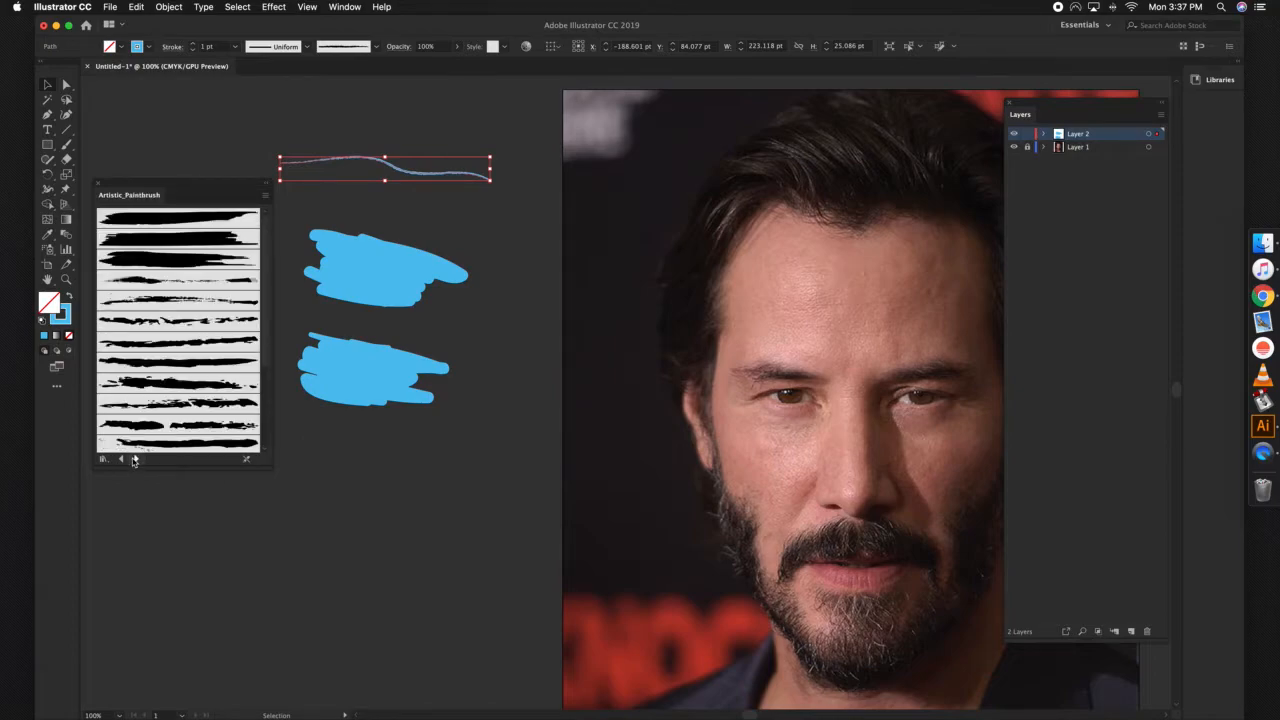
{"action": "left_click", "coordinate": [136, 459]}
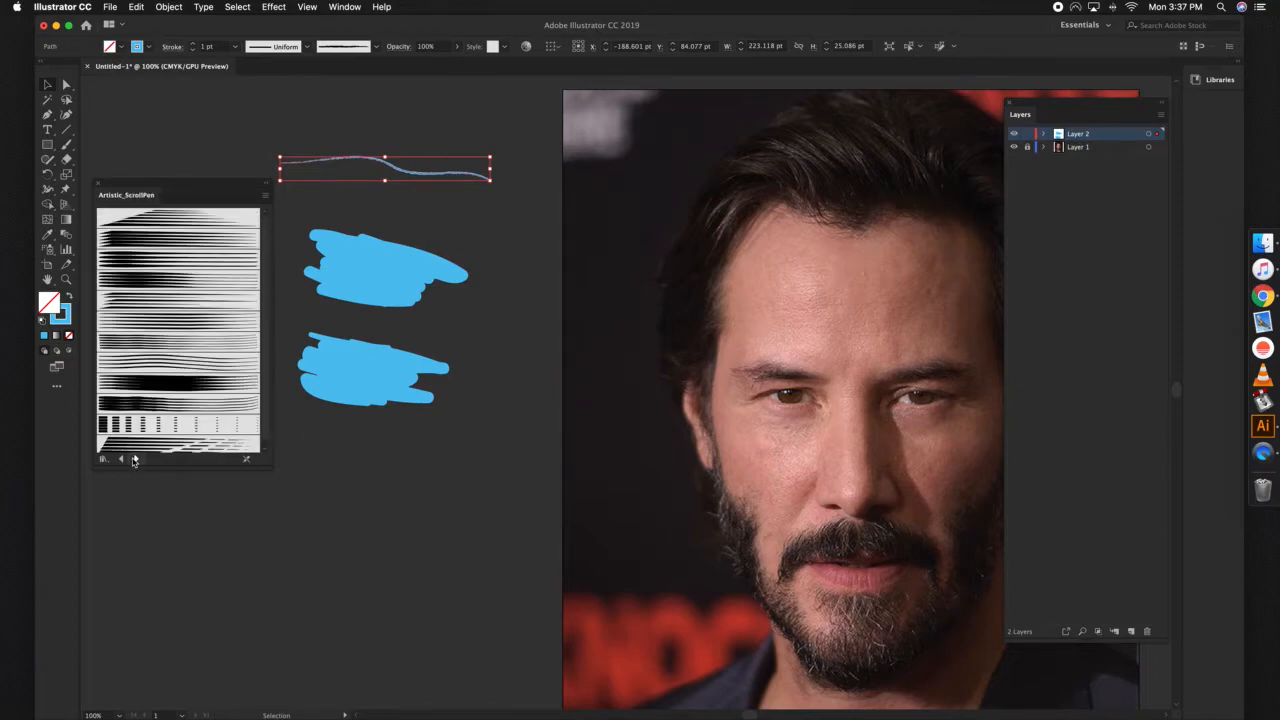
{"action": "left_click", "coordinate": [175, 282]}
{"action": "left_click", "coordinate": [166, 322]}
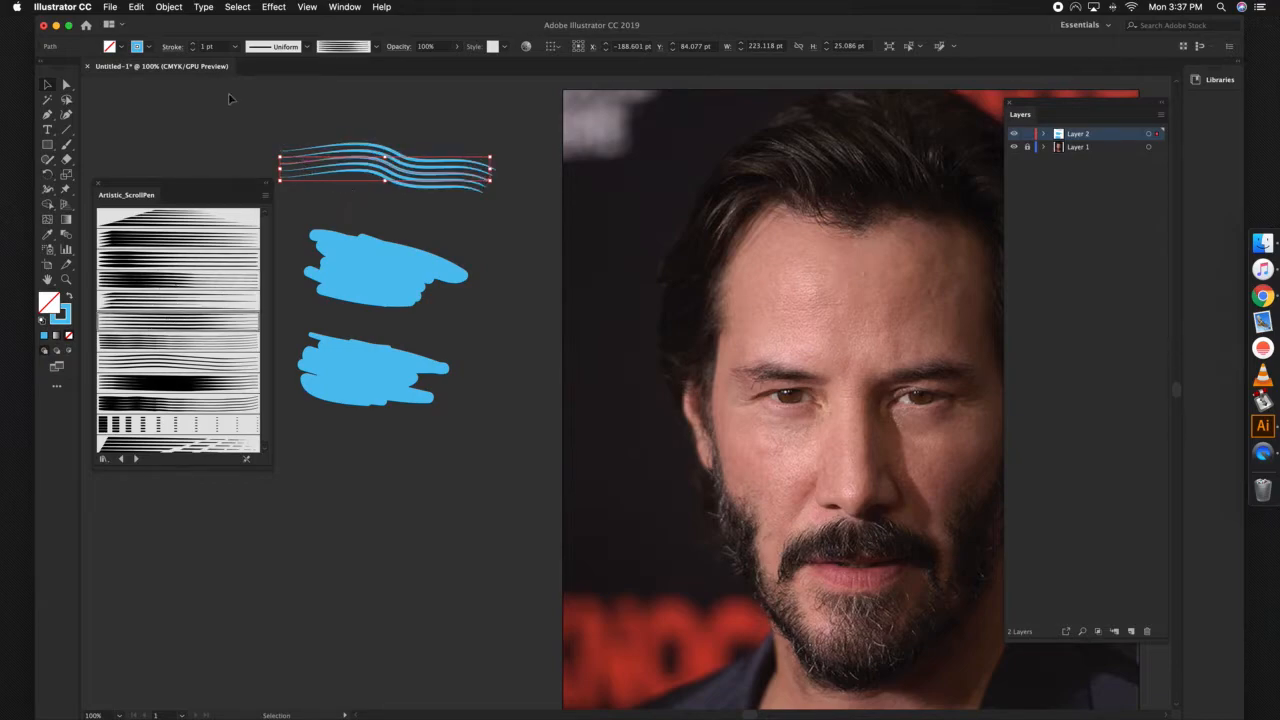
- Set the wavy stroke's weight to 0.25 pt
{"action": "left_click", "coordinate": [193, 43]}
{"action": "left_click", "coordinate": [194, 50]}
{"action": "left_click", "coordinate": [194, 50]}
{"action": "left_click", "coordinate": [194, 50]}
{"action": "left_click", "coordinate": [194, 50]}
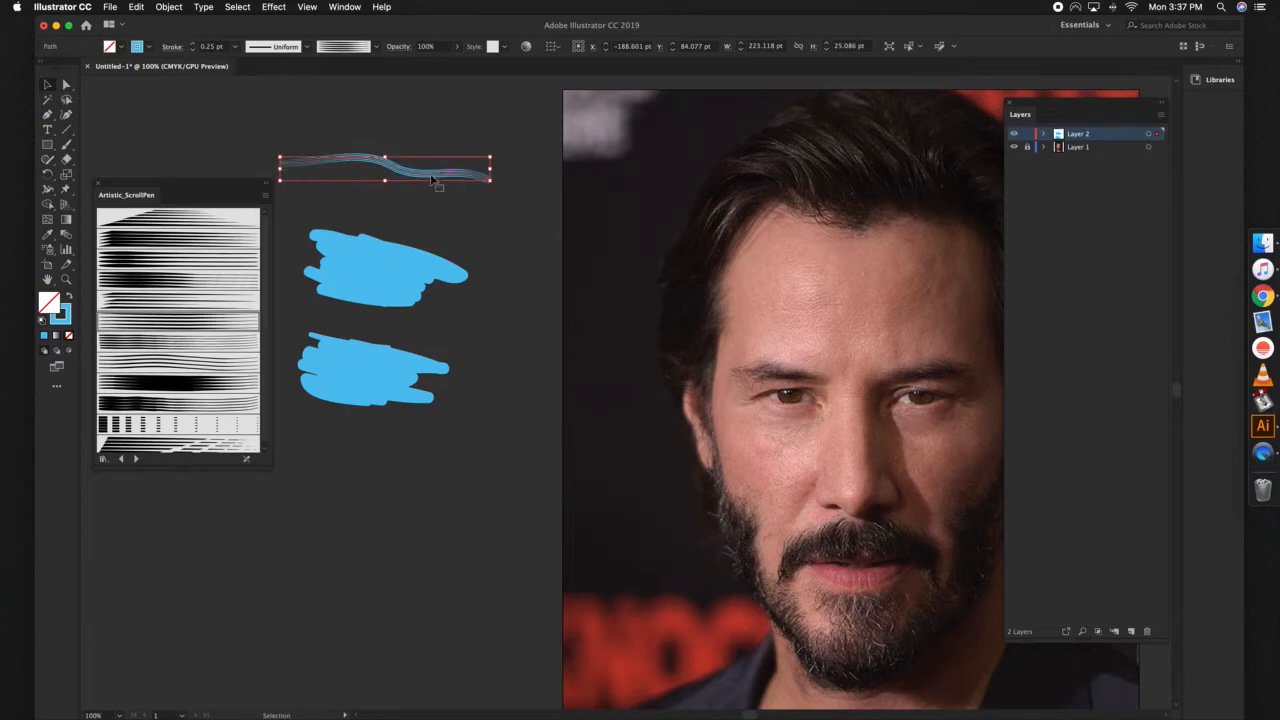
- Move the wavy stroke onto the man's hair and reshape it with Direct Selection into a short curve ending at the hairline
{"action": "mouse_move", "coordinate": [405, 174]}
{"action": "left_mouse_down"}
{"action": "mouse_move", "coordinate": [749, 165]}
{"action": "mouse_move", "coordinate": [815, 189]}
{"action": "mouse_move", "coordinate": [800, 197]}
{"action": "left_mouse_up"}
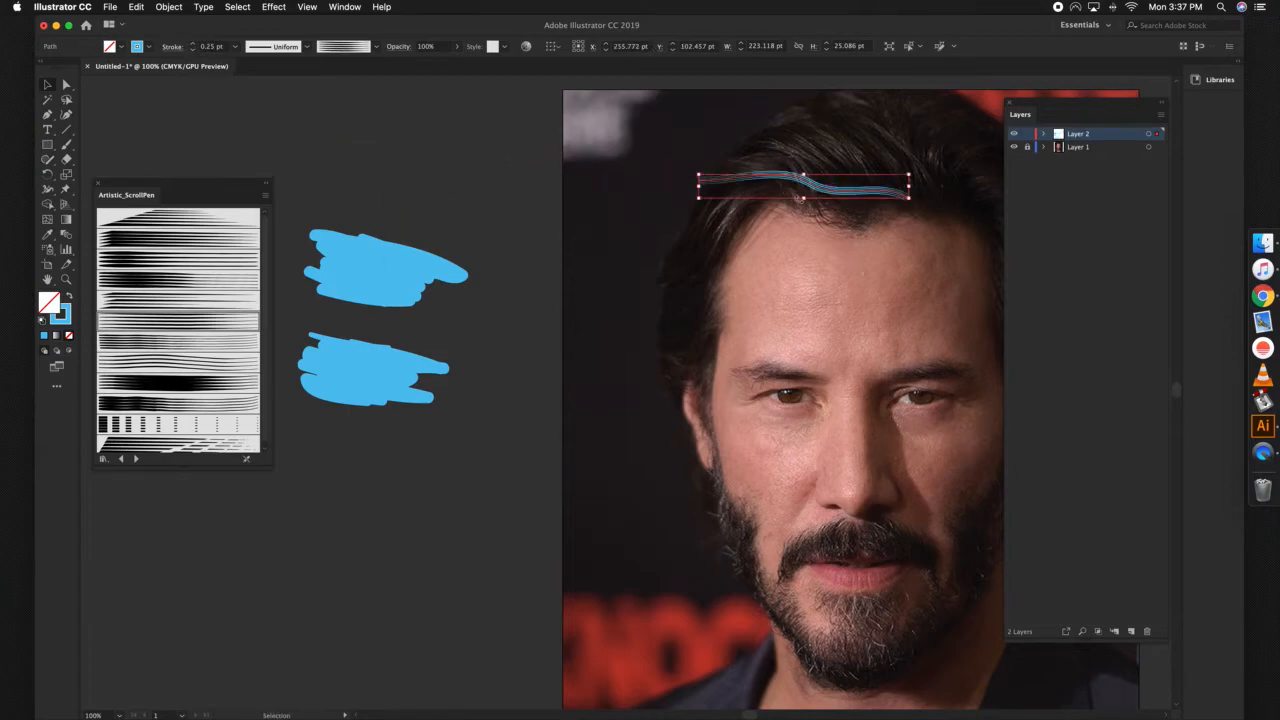
{"action": "key", "text": "a"}
{"action": "left_click_drag", "start_coordinate": [891, 210], "coordinate": [856, 228]}
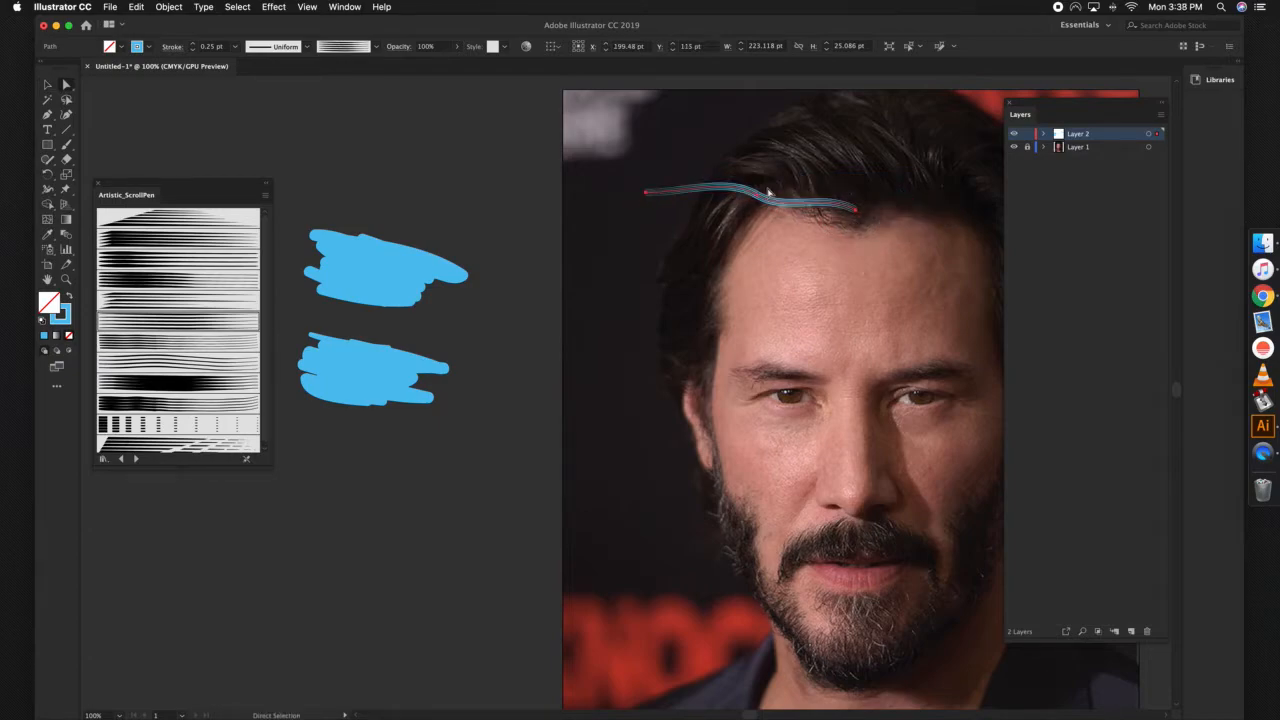
{"action": "left_click_drag", "start_coordinate": [760, 200], "coordinate": [792, 145]}
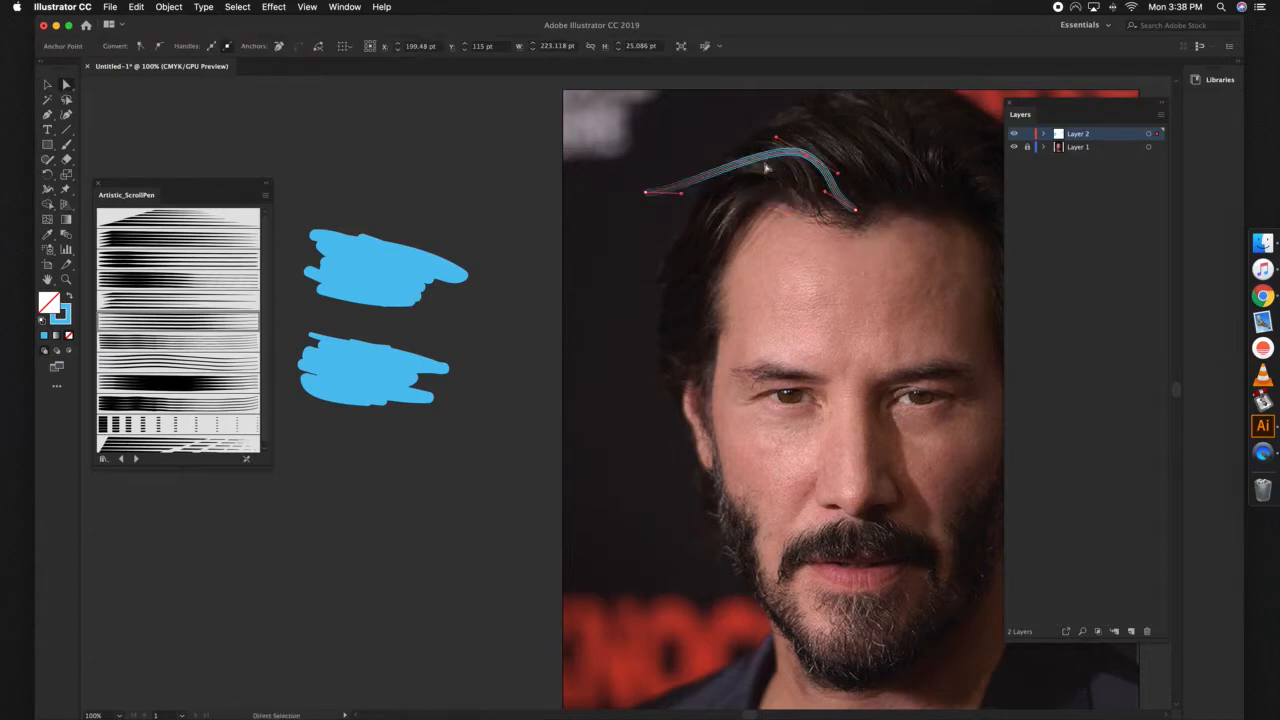
{"action": "mouse_move", "coordinate": [648, 192]}
{"action": "left_mouse_down"}
{"action": "mouse_move", "coordinate": [757, 134]}
{"action": "mouse_move", "coordinate": [822, 162]}
{"action": "mouse_move", "coordinate": [812, 169]}
{"action": "mouse_move", "coordinate": [818, 158]}
{"action": "mouse_move", "coordinate": [841, 187]}
{"action": "left_mouse_up"}
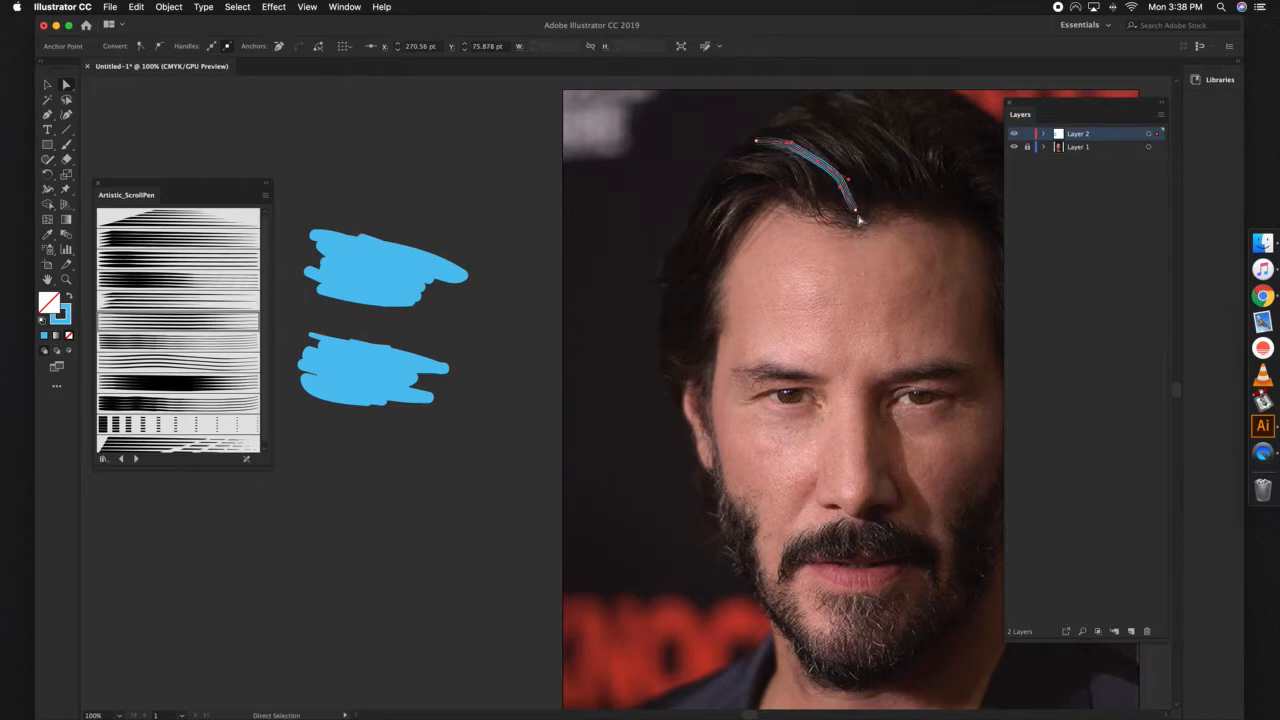
- Paint three more scroll-pen strokes over the hair above the forehead with the Paintbrush, two of them crossing
{"action": "left_click", "coordinate": [66, 145]}
{"action": "left_click_drag", "start_coordinate": [845, 137], "coordinate": [882, 200]}
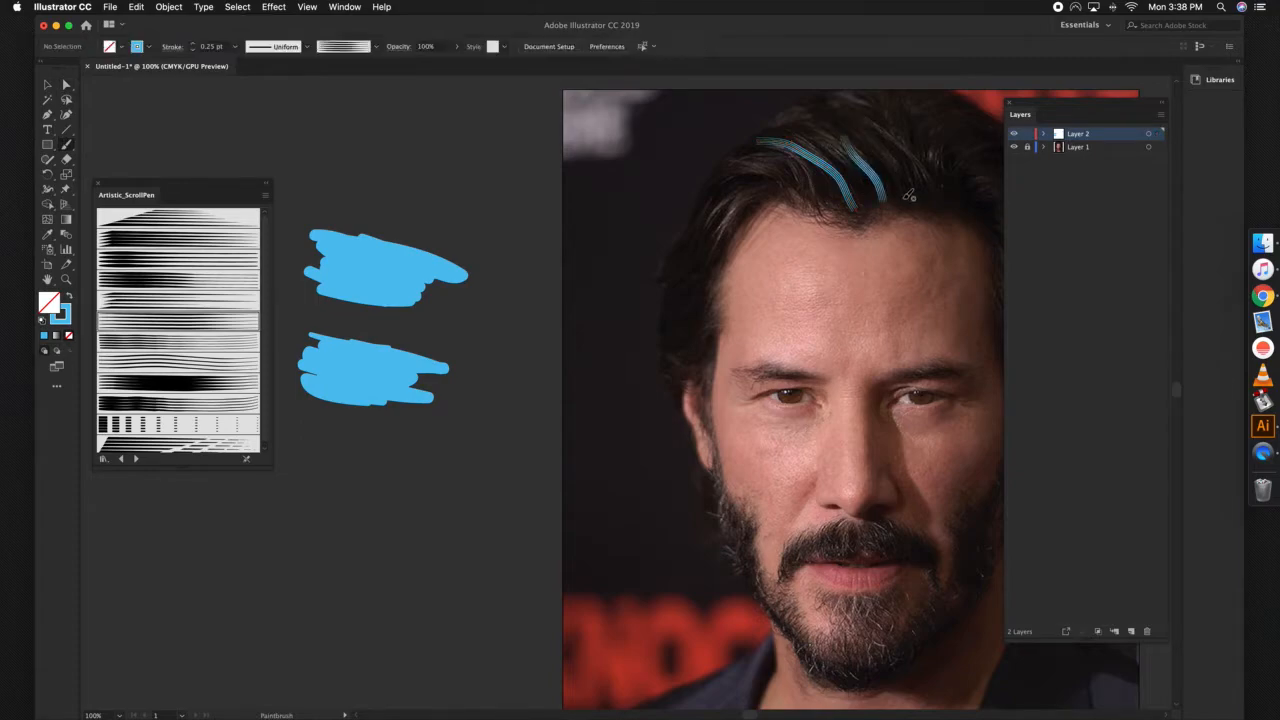
{"action": "left_click_drag", "start_coordinate": [935, 122], "coordinate": [896, 200]}
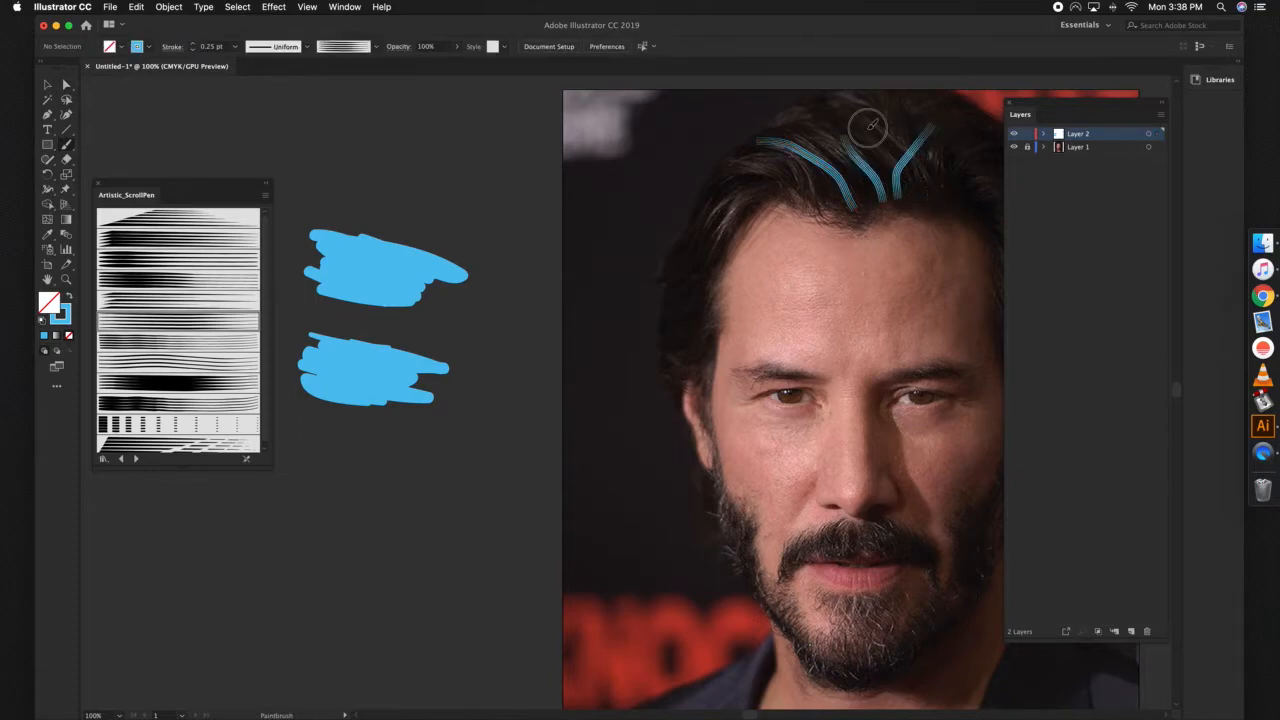
{"action": "left_click_drag", "start_coordinate": [864, 126], "coordinate": [930, 195]}
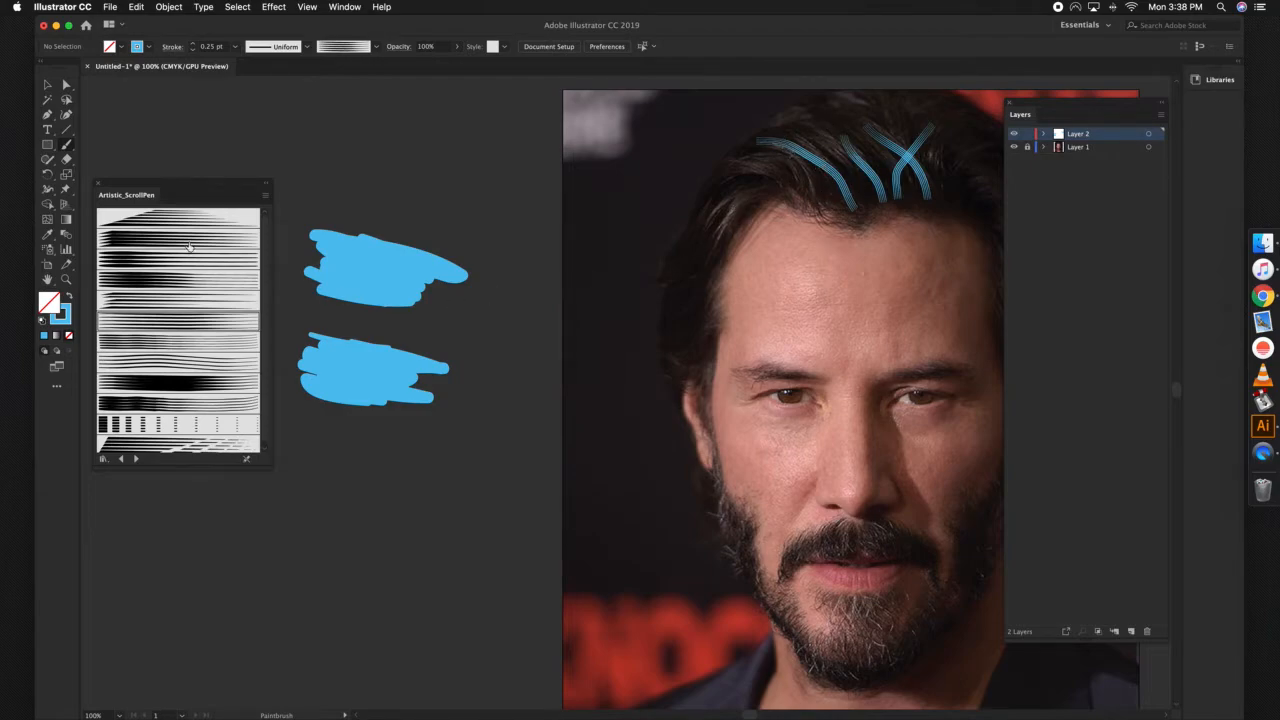
- Paint a solid blue oval patch between the eyebrows with the Blob Brush
{"action": "left_click_drag", "start_coordinate": [66, 148], "coordinate": [125, 158]}
{"action": "key", "text": "super+space"}
{"action": "left_click_drag", "start_coordinate": [800, 330], "coordinate": [716, 265]}
{"action": "key", "text": "space"}
{"action": "key", "text": "super+space"}
{"action": "key", "text": "shift+b"}
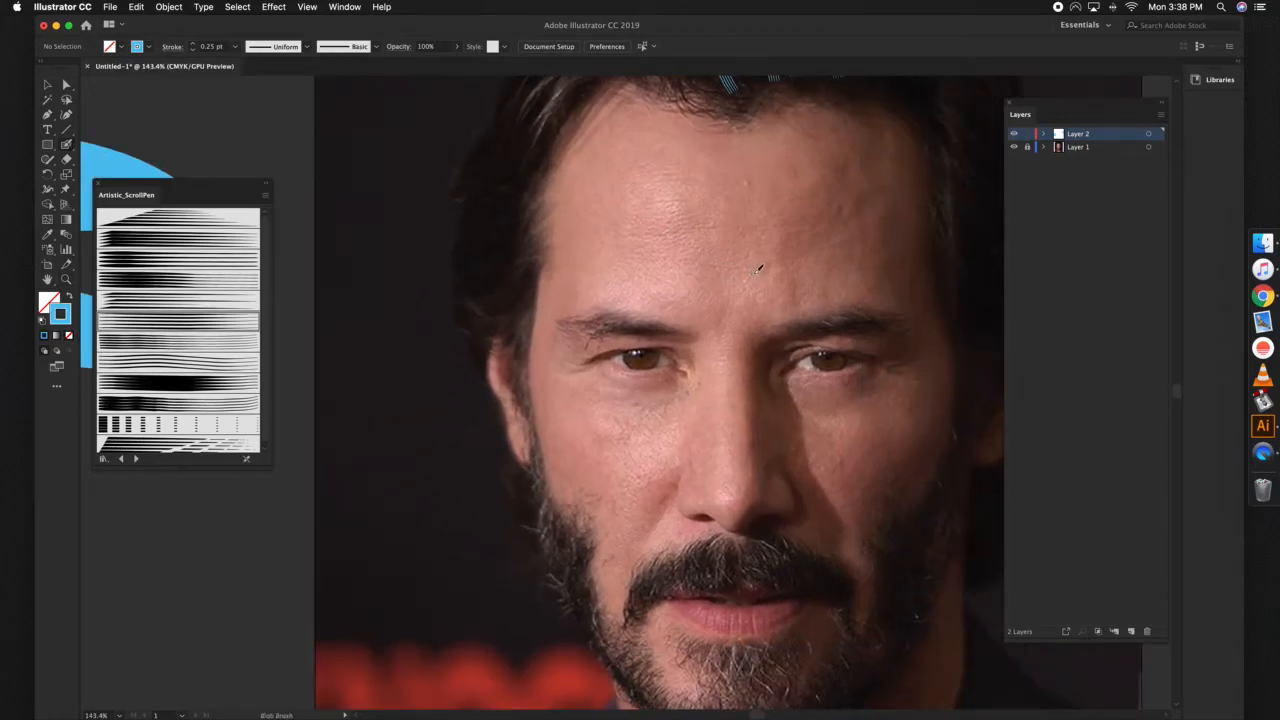
{"action": "mouse_move", "coordinate": [766, 322]}
{"action": "left_mouse_down"}
{"action": "mouse_move", "coordinate": [771, 279]}
{"action": "mouse_move", "coordinate": [782, 314]}
{"action": "mouse_move", "coordinate": [764, 324]}
{"action": "mouse_move", "coordinate": [762, 309]}
{"action": "mouse_move", "coordinate": [768, 330]}
{"action": "mouse_move", "coordinate": [788, 306]}
{"action": "left_mouse_up"}
- Recolour the blue patch between the eyebrows with a skin tone sampled from the forehead using the Eyedropper
{"action": "left_click", "coordinate": [47, 84]}
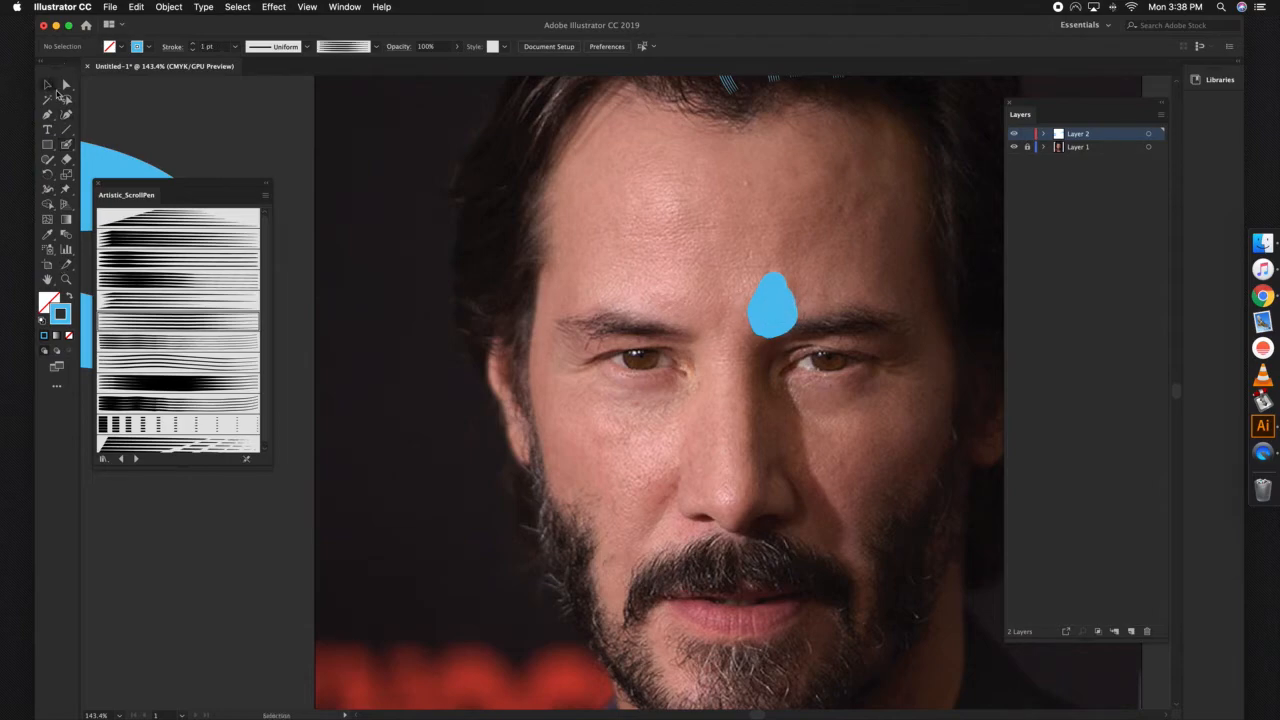
{"action": "left_click", "coordinate": [784, 306]}
{"action": "left_click", "coordinate": [46, 234]}
{"action": "left_click", "coordinate": [753, 283]}
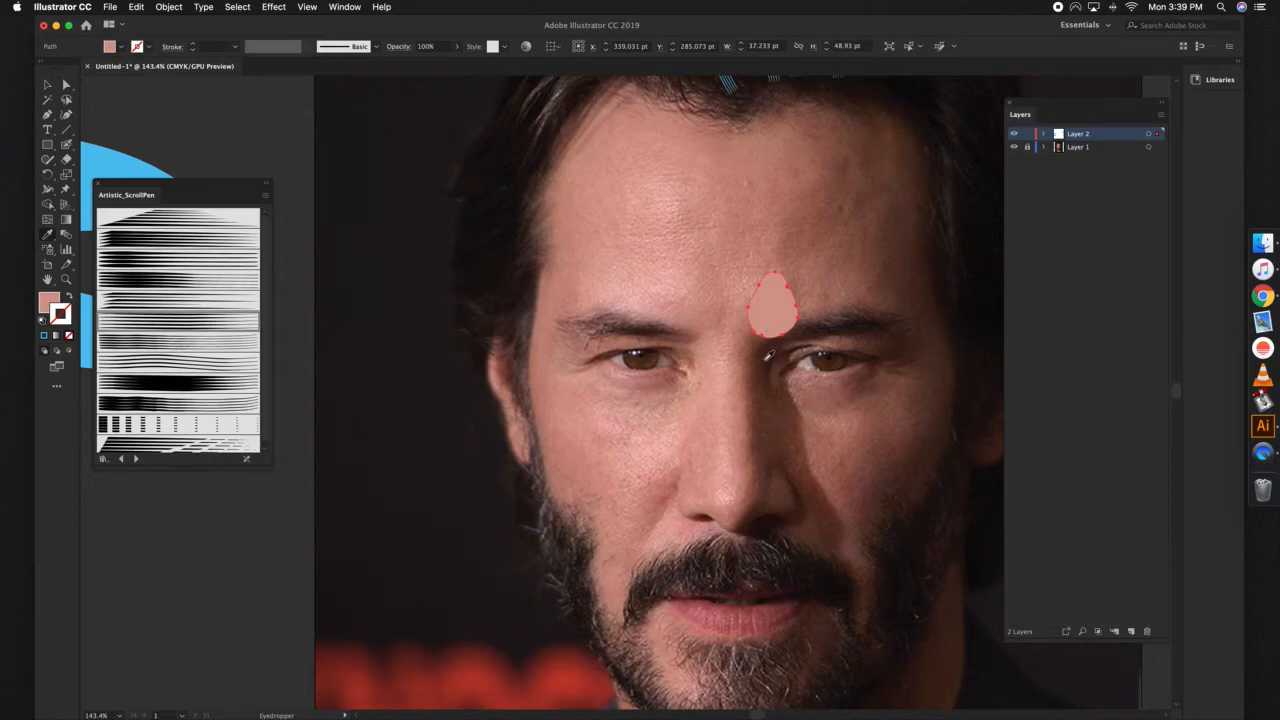
- Extend the skin-tone patch with a curved Blob Brush stroke over the inner eyebrow, and check that both select as one shape
{"action": "key", "text": "shift+b"}
{"action": "mouse_move", "coordinate": [752, 370]}
{"action": "left_mouse_down"}
{"action": "mouse_move", "coordinate": [790, 335]}
{"action": "mouse_move", "coordinate": [830, 332]}
{"action": "mouse_move", "coordinate": [776, 338]}
{"action": "mouse_move", "coordinate": [760, 362]}
{"action": "mouse_move", "coordinate": [776, 342]}
{"action": "left_mouse_up"}
{"action": "left_click", "coordinate": [47, 84]}
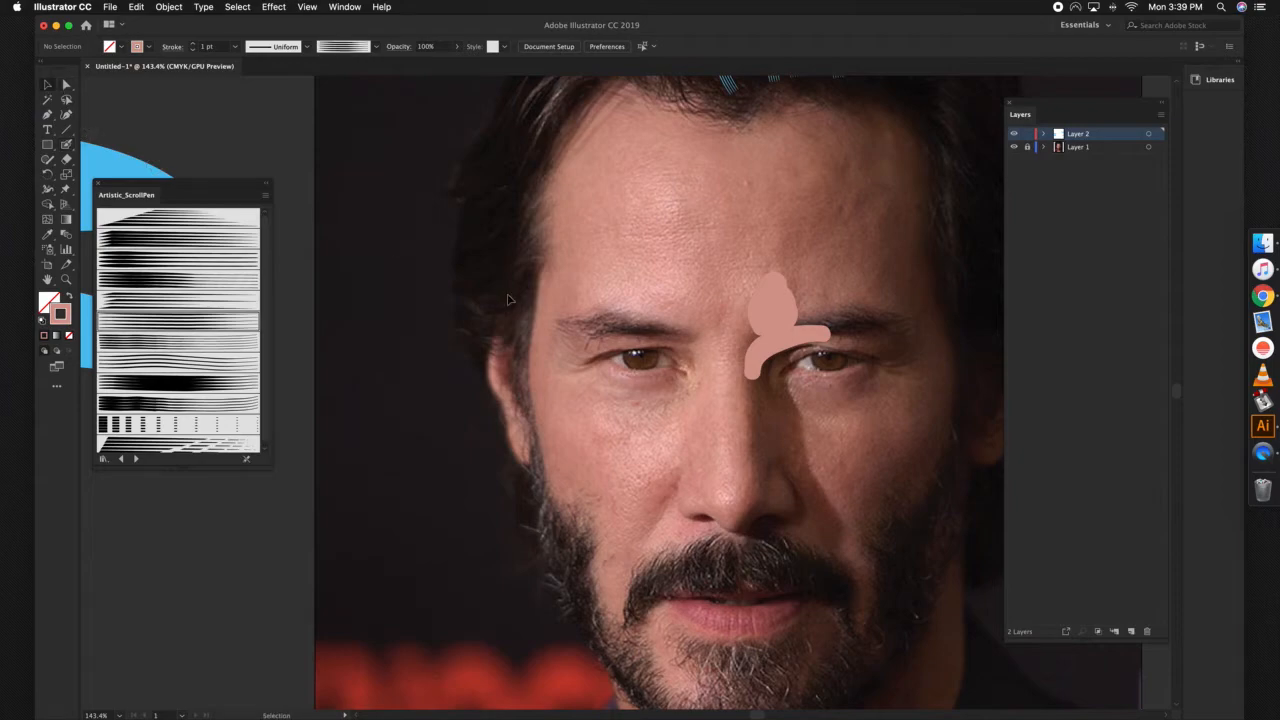
{"action": "left_click", "coordinate": [757, 335]}
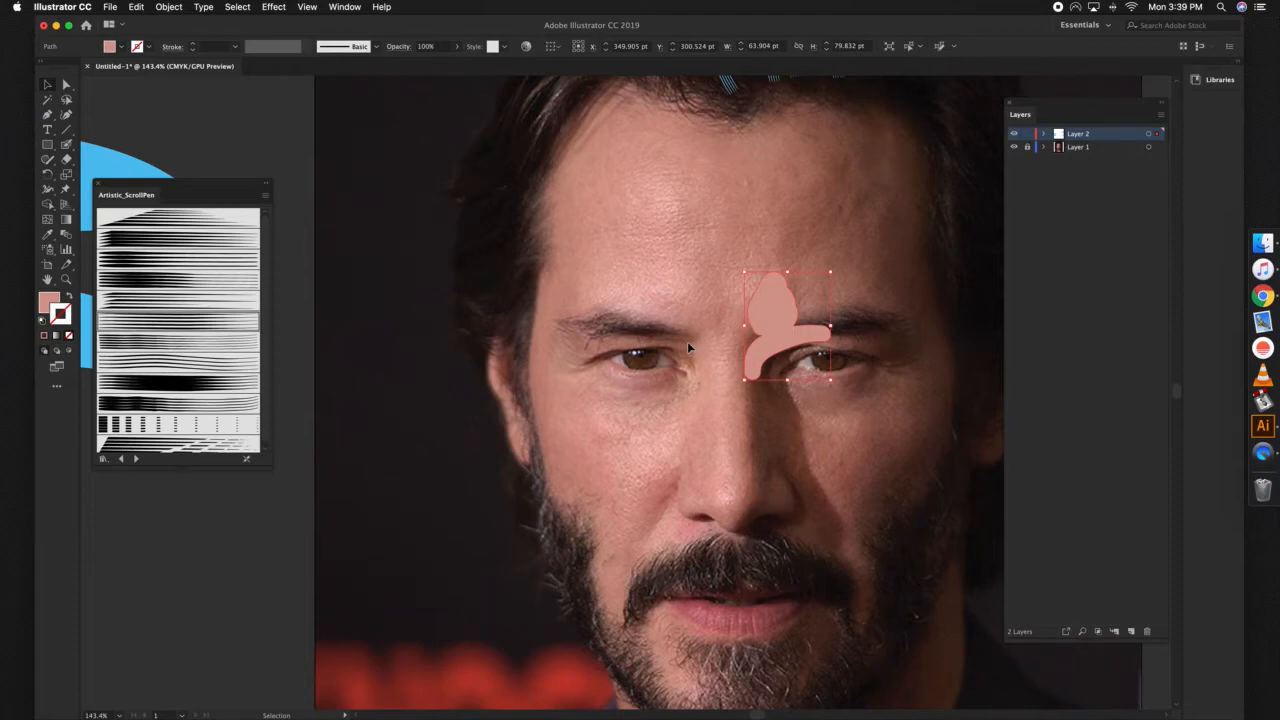
{"action": "left_click", "coordinate": [652, 254]}
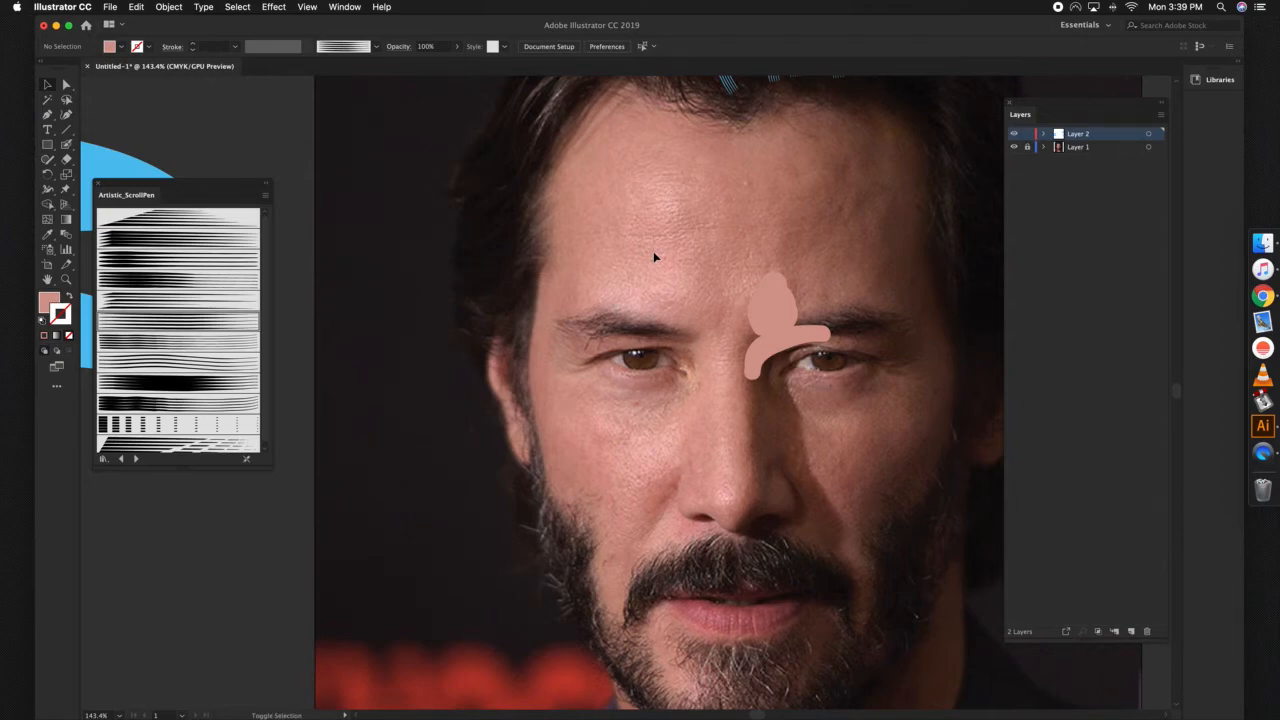
- Paint two skin-tone Blob Brush patches on the forehead, join them with a connecting stroke, and select the merged shape
{"action": "key", "text": "shift+b"}
{"action": "mouse_move", "coordinate": [676, 228]}
{"action": "left_mouse_down"}
{"action": "mouse_move", "coordinate": [663, 210]}
{"action": "mouse_move", "coordinate": [672, 245]}
{"action": "left_mouse_up"}
{"action": "key", "text": "shift+x"}
{"action": "mouse_move", "coordinate": [720, 208]}
{"action": "left_mouse_down"}
{"action": "mouse_move", "coordinate": [723, 243]}
{"action": "mouse_move", "coordinate": [723, 229]}
{"action": "mouse_move", "coordinate": [738, 243]}
{"action": "left_mouse_up"}
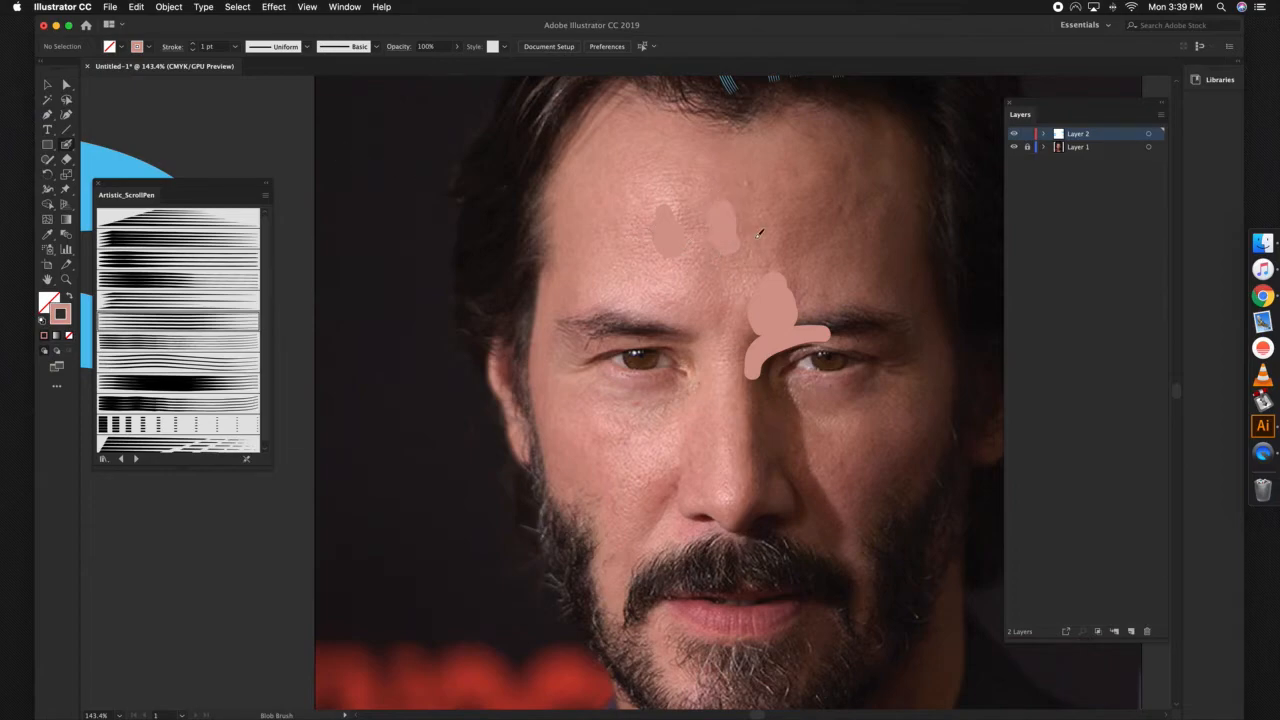
{"action": "left_click_drag", "start_coordinate": [712, 229], "coordinate": [681, 229]}
{"action": "left_click", "coordinate": [47, 85]}
{"action": "left_click", "coordinate": [695, 237]}
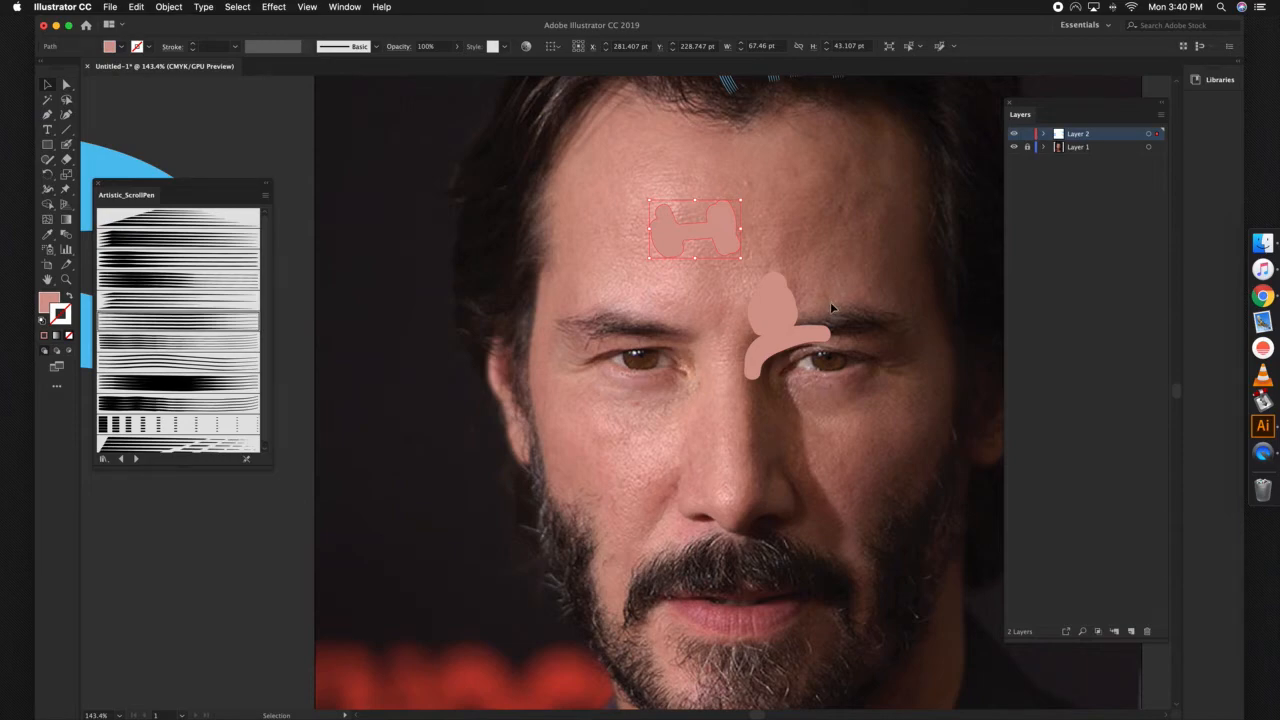
- Paint a diagonal skin-tone stroke across the side of the forehead with the Paintbrush, using a broken-edged brush from the Artistic_Paintbrush library
{"action": "mouse_move", "coordinate": [826, 278]}
{"action": "left_mouse_down"}
{"action": "mouse_move", "coordinate": [827, 393]}
{"action": "mouse_move", "coordinate": [778, 397]}
{"action": "mouse_move", "coordinate": [817, 363]}
{"action": "mouse_move", "coordinate": [820, 384]}
{"action": "left_mouse_up"}
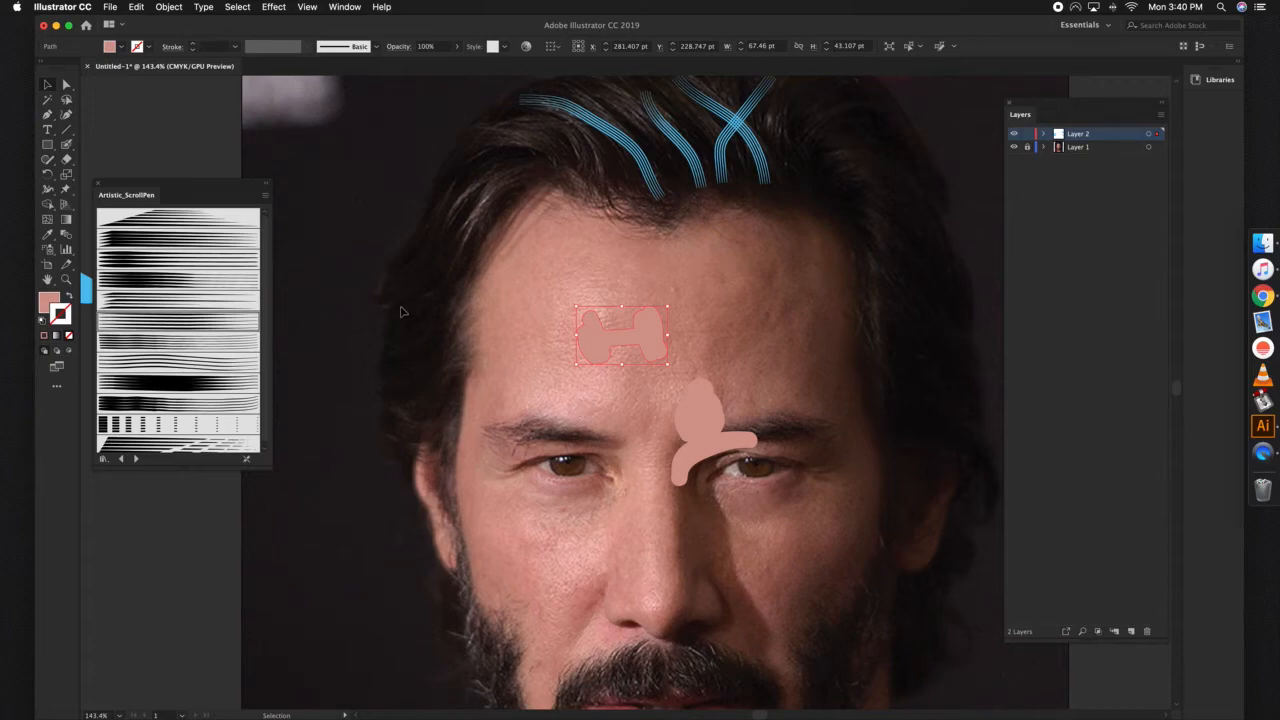
{"action": "left_click", "coordinate": [67, 147]}
{"action": "left_click", "coordinate": [67, 147]}
{"action": "left_click", "coordinate": [130, 151]}
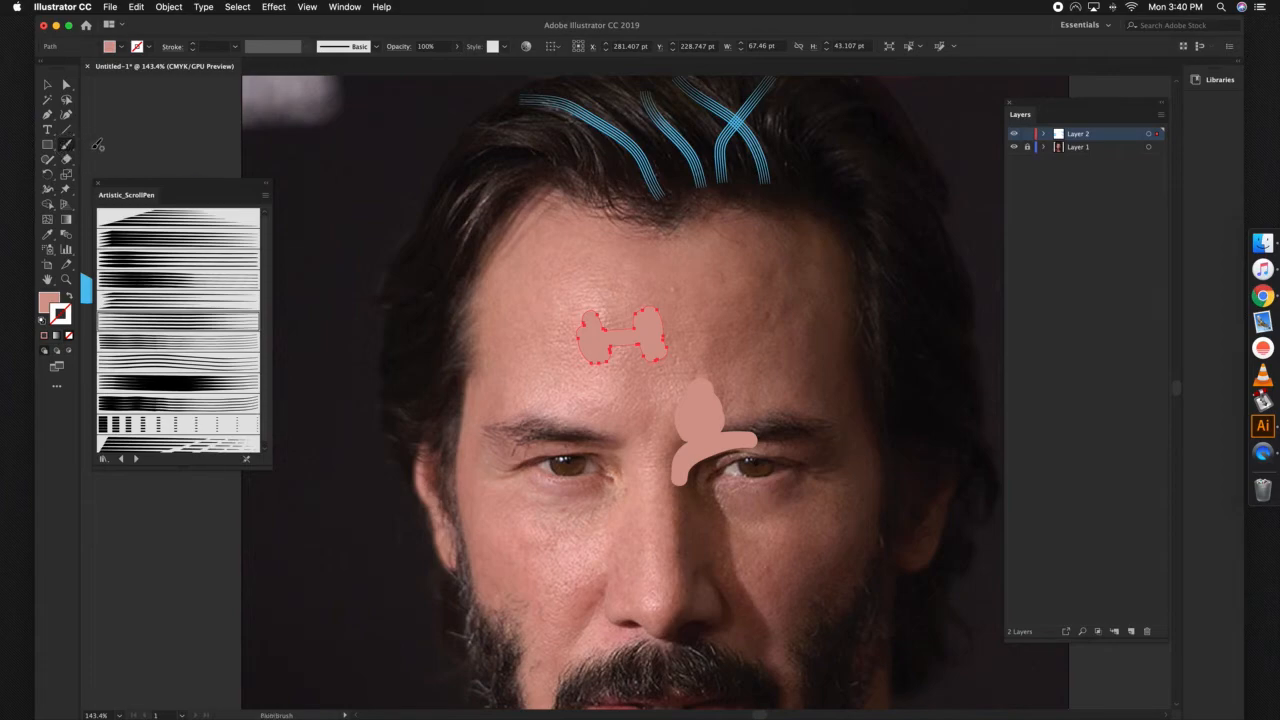
{"action": "left_click", "coordinate": [121, 458]}
{"action": "left_click", "coordinate": [178, 320]}
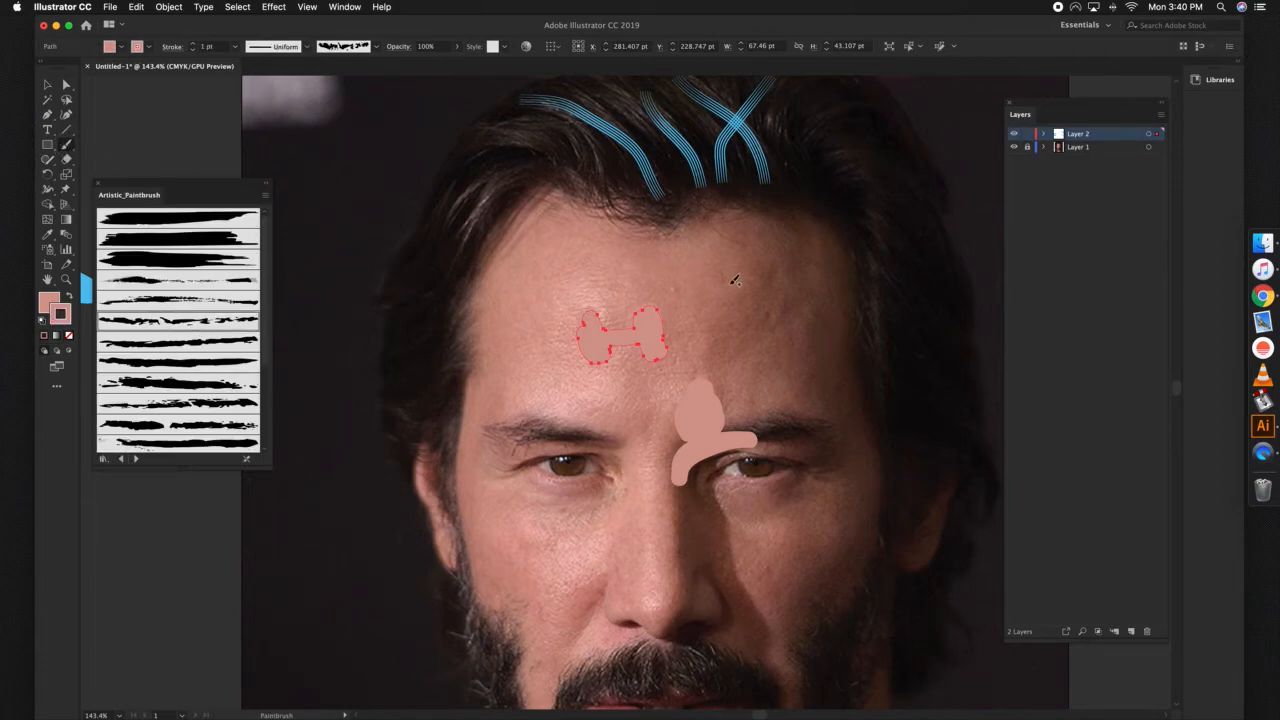
{"action": "left_click_drag", "start_coordinate": [714, 264], "coordinate": [862, 362]}
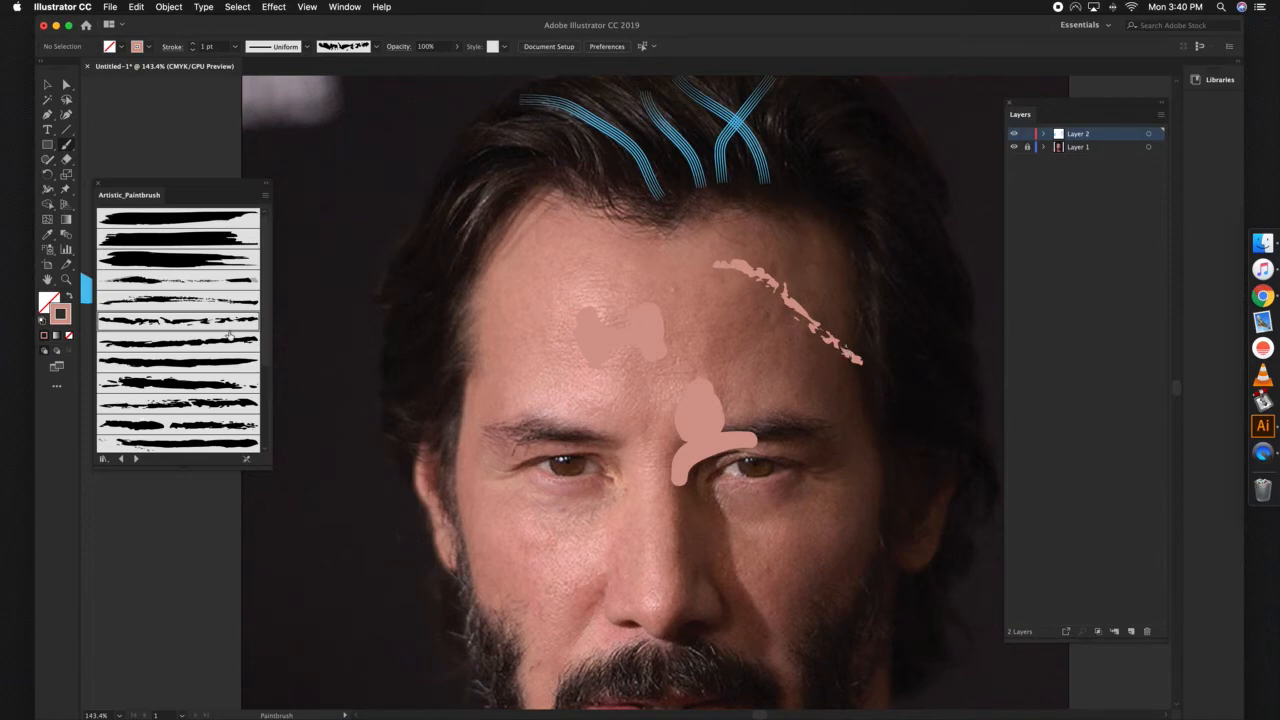
- Apply the Dark Ink Wash brush from the Artistic_Ink library to the diagonal forehead stroke
{"action": "left_click", "coordinate": [47, 85]}
{"action": "left_click", "coordinate": [826, 333]}
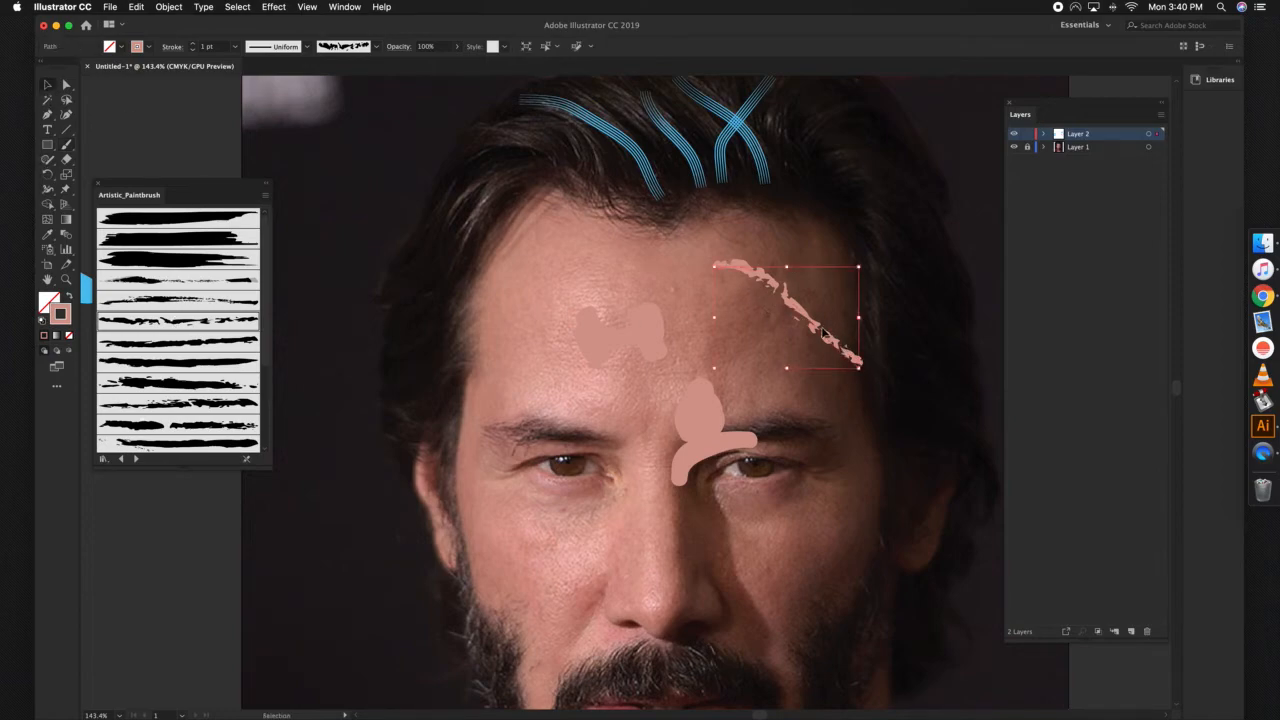
{"action": "left_click", "coordinate": [136, 460]}
{"action": "left_click", "coordinate": [136, 460]}
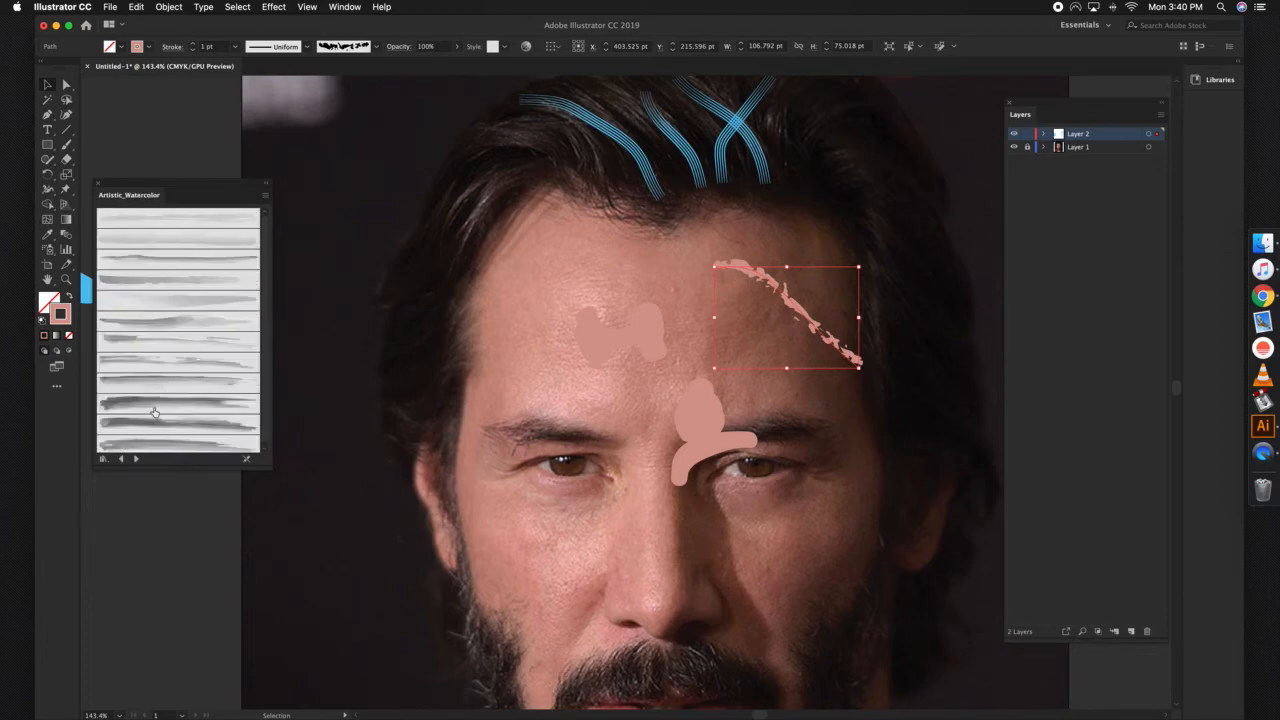
{"action": "left_click", "coordinate": [121, 459]}
{"action": "left_click", "coordinate": [121, 459]}
{"action": "left_click", "coordinate": [121, 459]}
{"action": "left_click", "coordinate": [153, 368]}
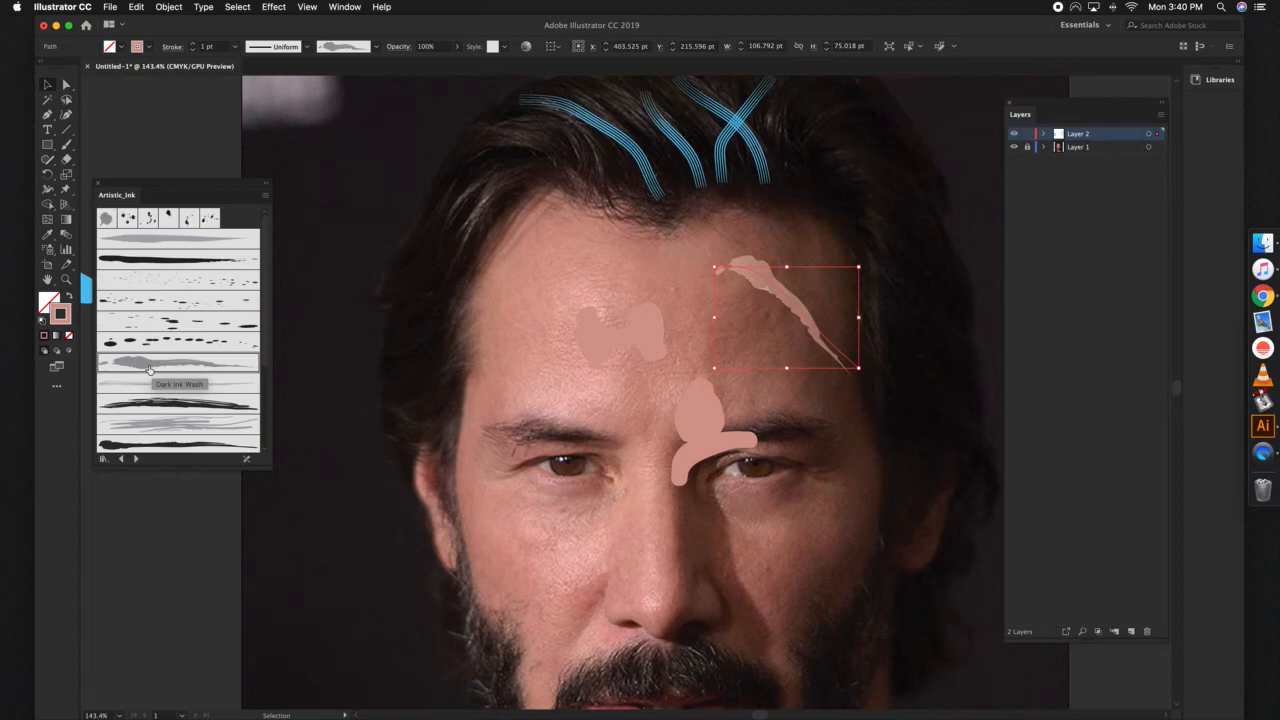
- Move the diagonal stroke sideways off the forehead onto the dark hair, keeping the Dark Ink Wash brush on it
{"action": "left_click", "coordinate": [184, 268]}
{"action": "left_click_drag", "start_coordinate": [781, 296], "coordinate": [912, 296]}
{"action": "left_click", "coordinate": [146, 364]}
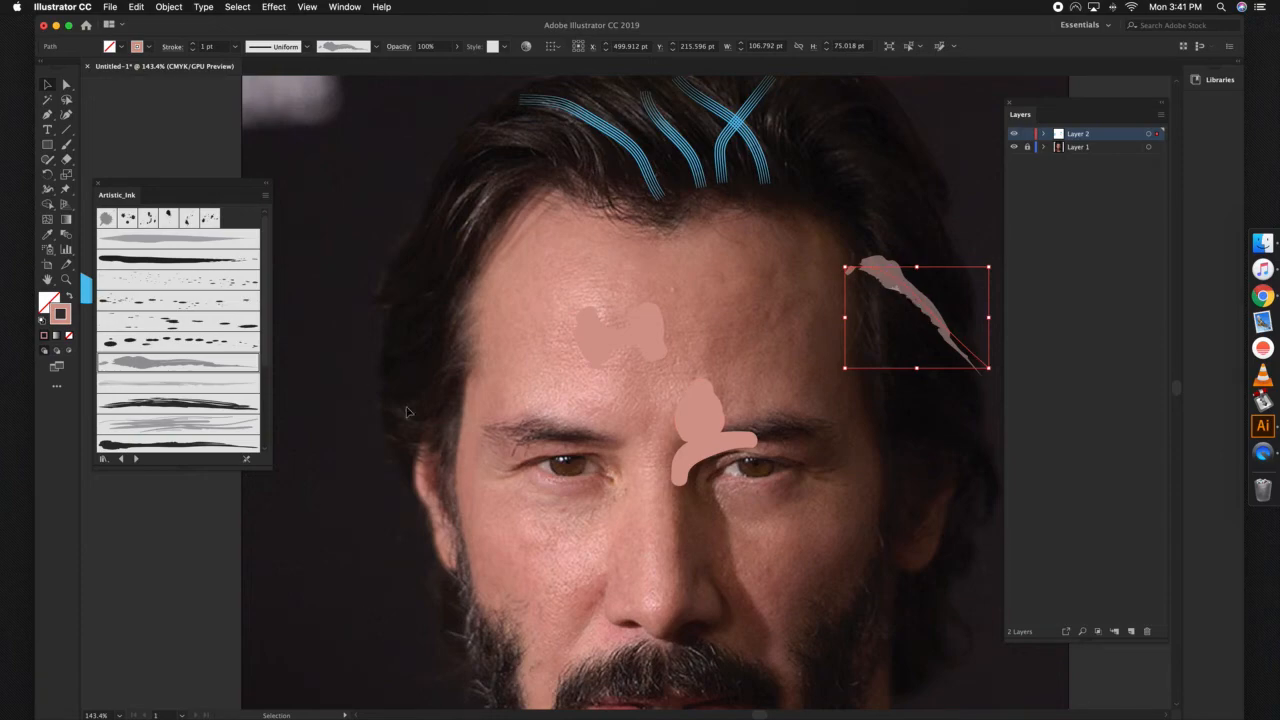
{"action": "scroll", "coordinate": [145, 410], "scroll_direction": "down", "scroll_amount": 5}
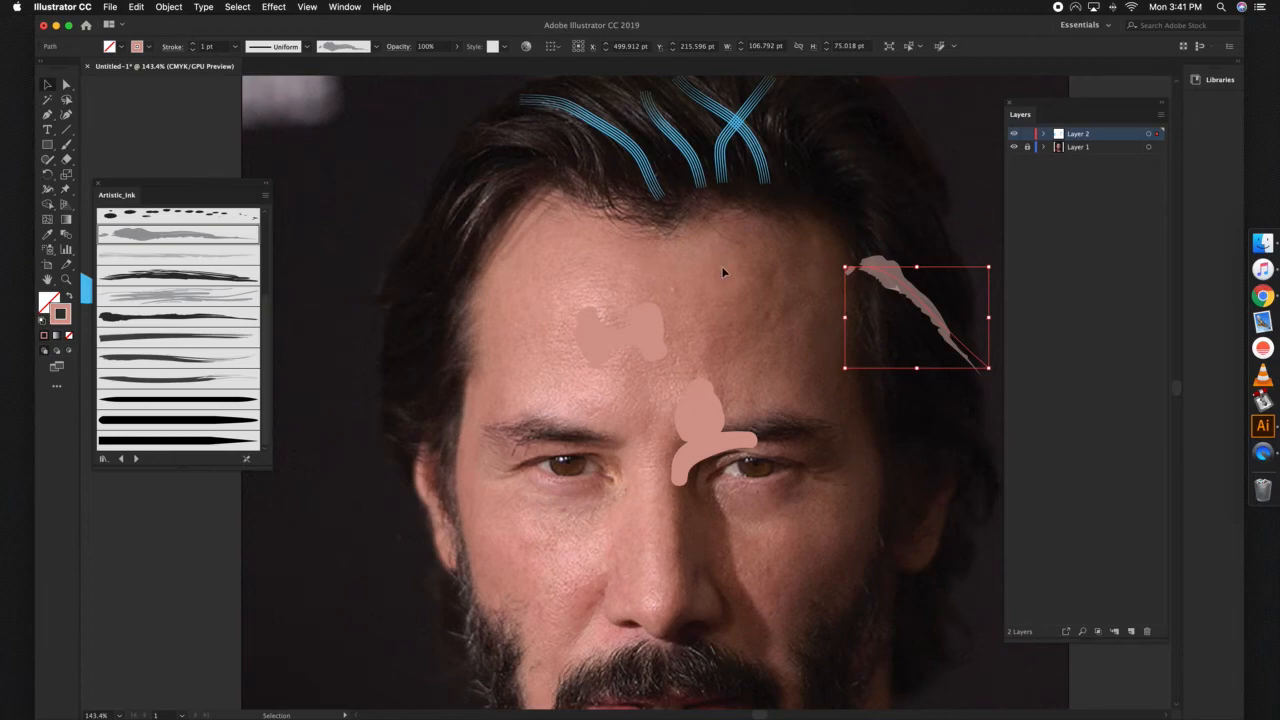
{"action": "scroll", "coordinate": [205, 323], "scroll_direction": "up", "scroll_amount": 5}
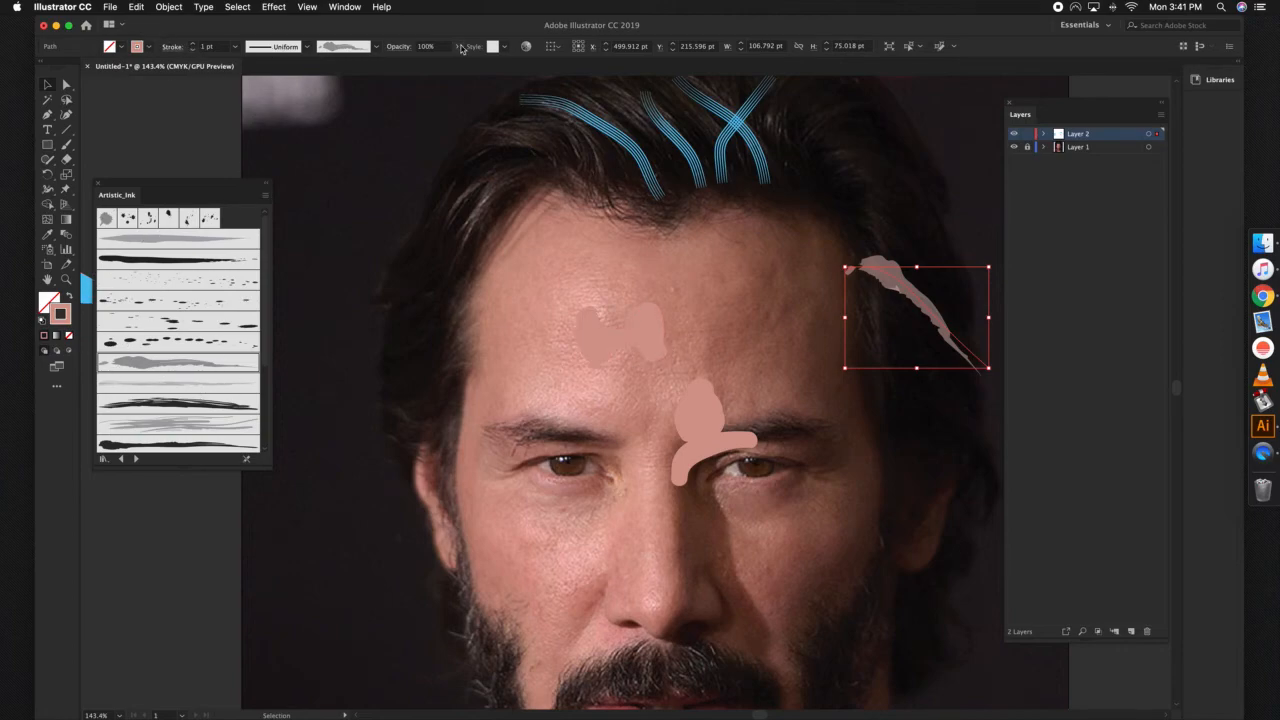
- Show the Stroke settings and fit the whole portrait artboard in view
{"action": "left_click", "coordinate": [344, 7]}
{"action": "left_click", "coordinate": [385, 479]}
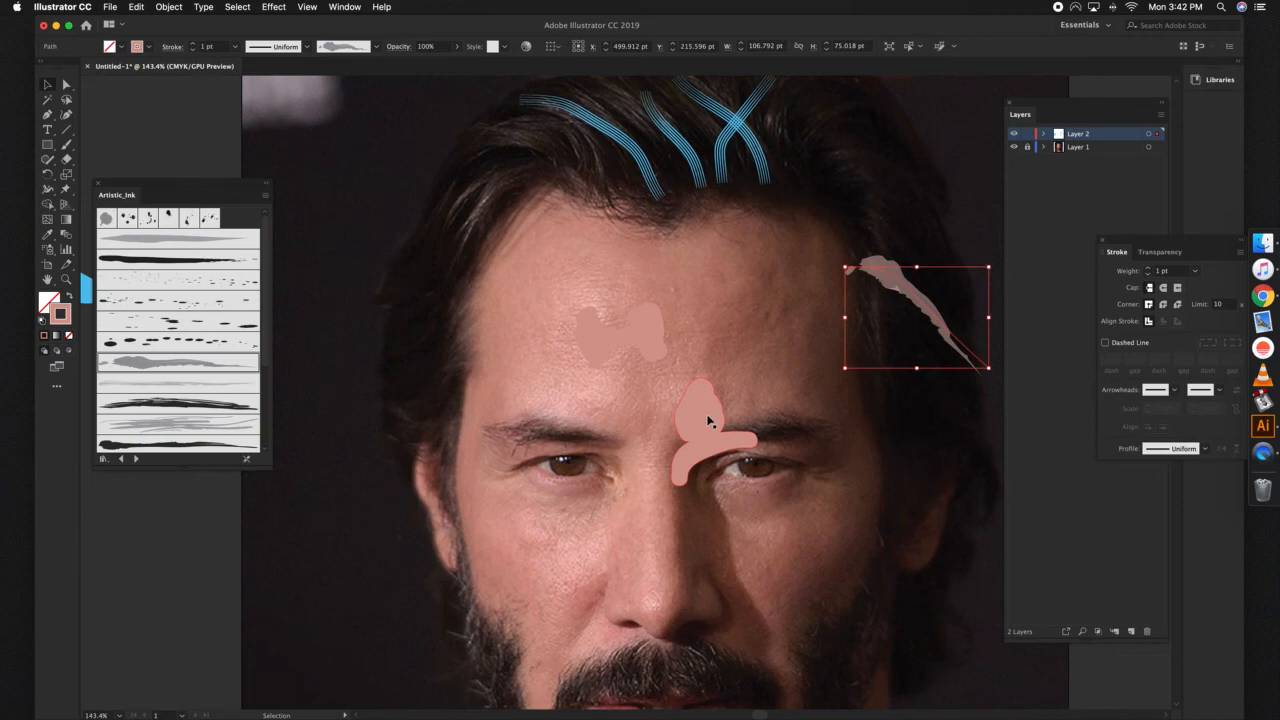
{"action": "key", "text": "super+0"}
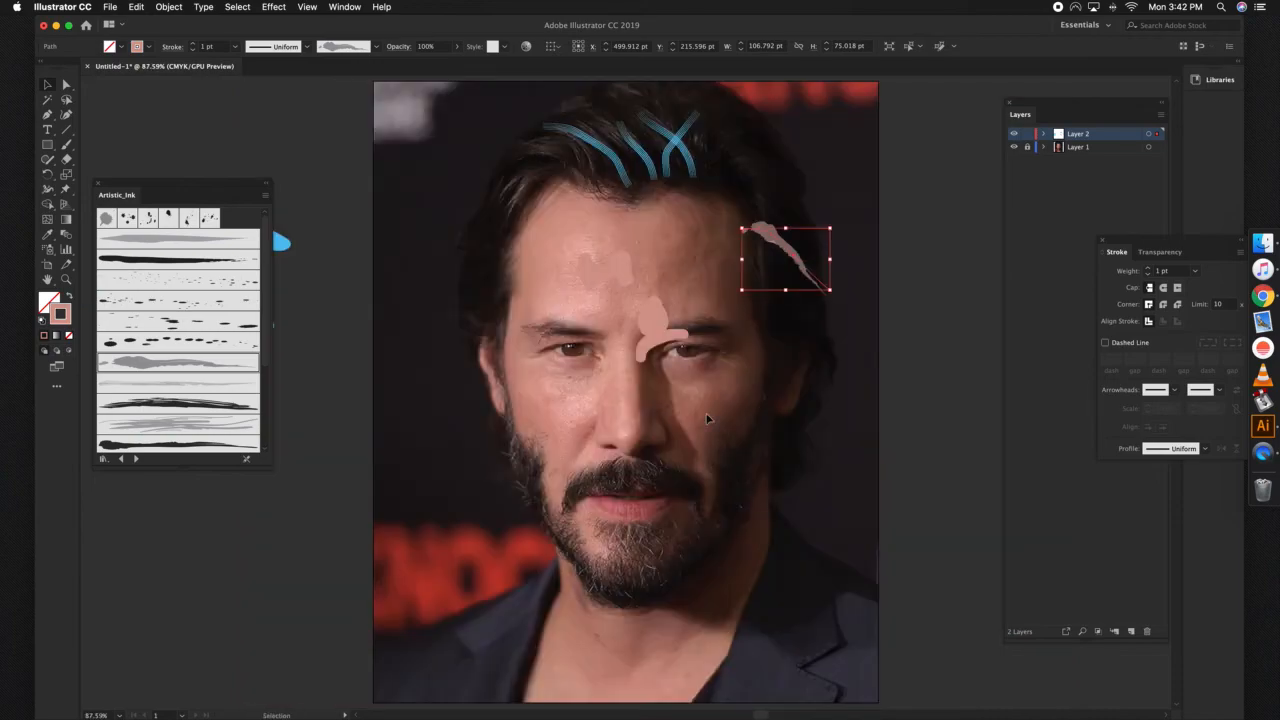